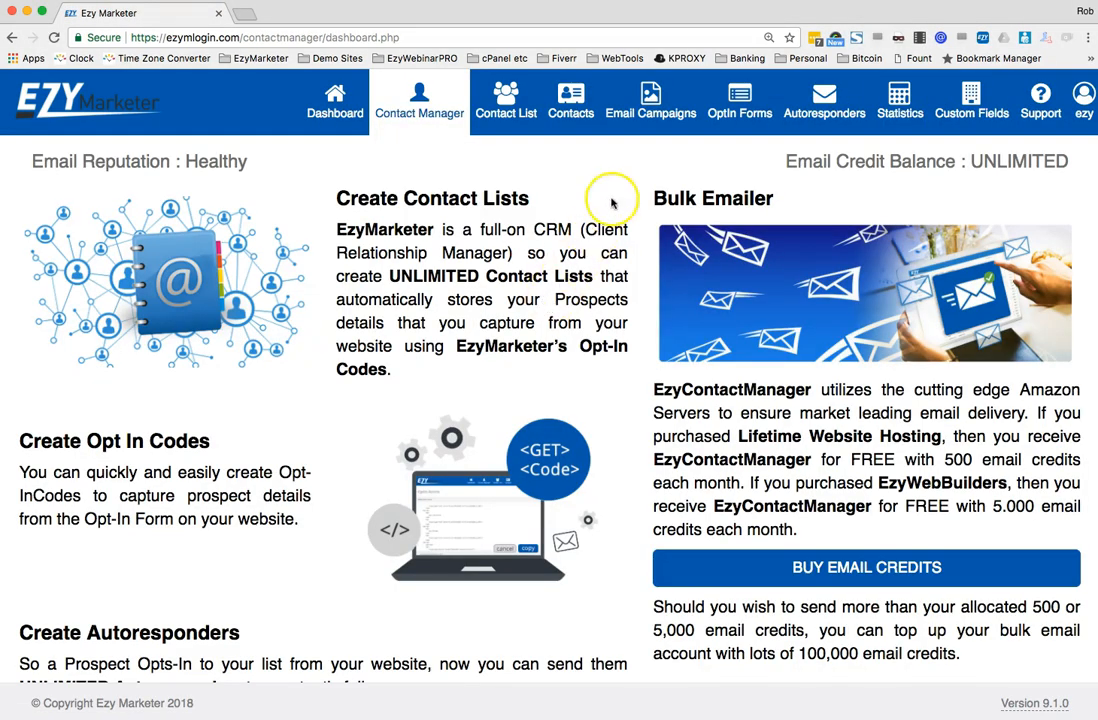
Open the email campaigns overview and start creating a new email campaign
click(651, 104)
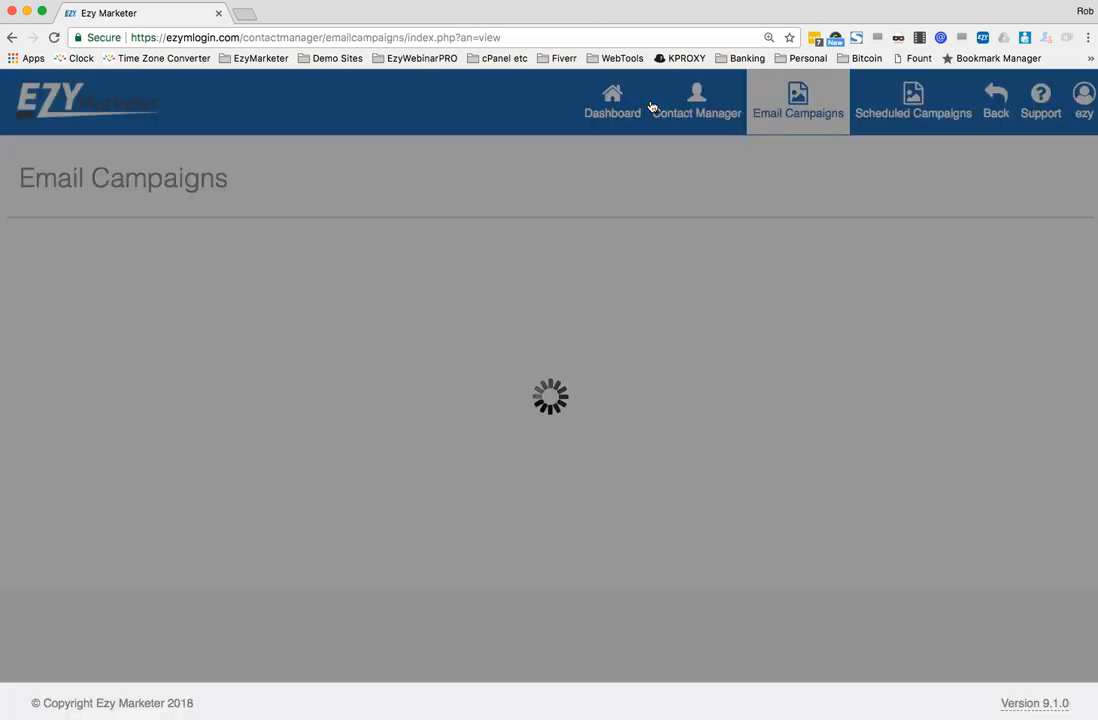
scroll(508, 378, down, 5)
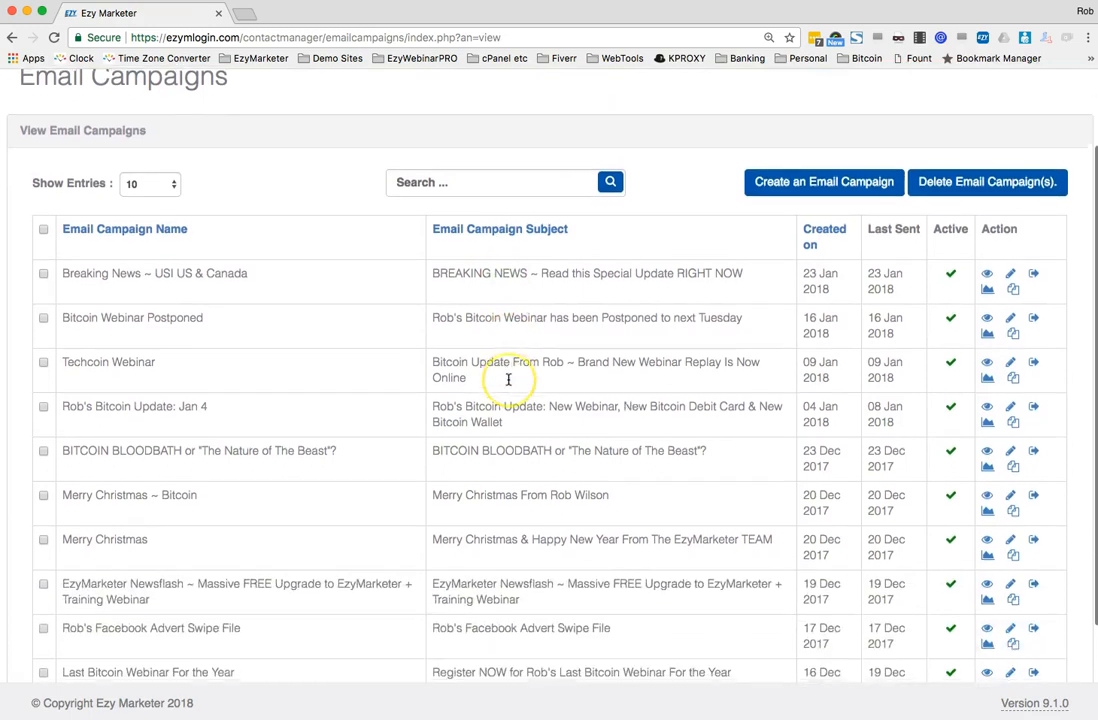
scroll(508, 378, up, 5)
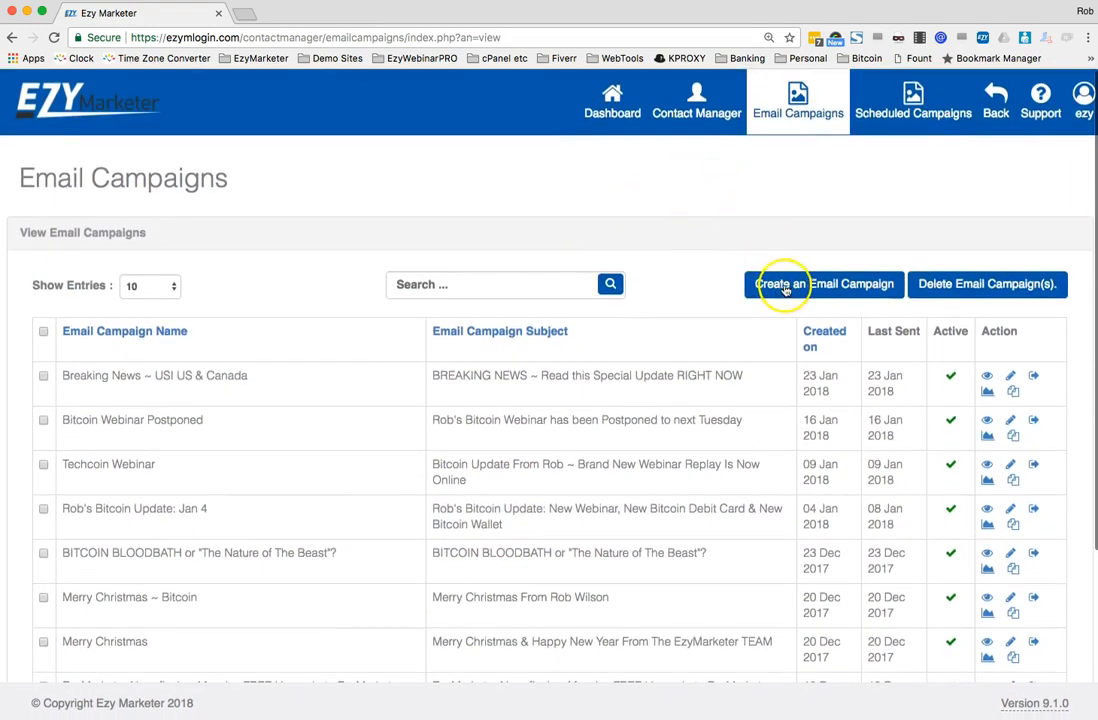
click(835, 285)
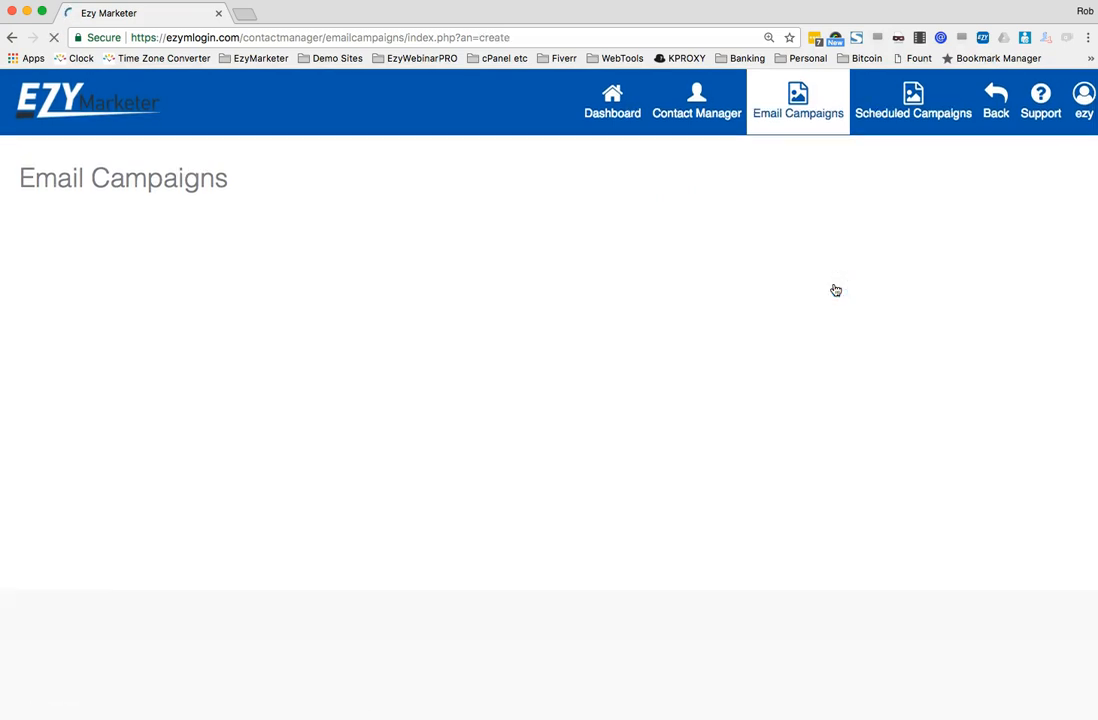
Name the email campaign with the owner's first name in possessive form followed by "Test", using the saved suggestion
click(511, 276)
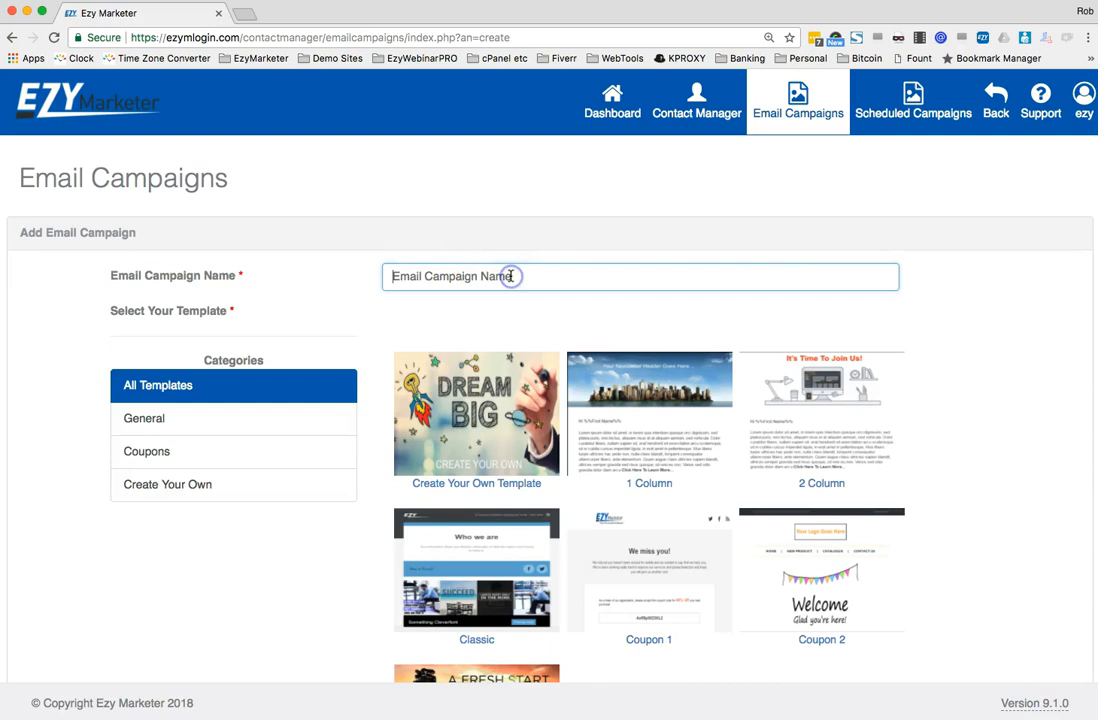
text(R)
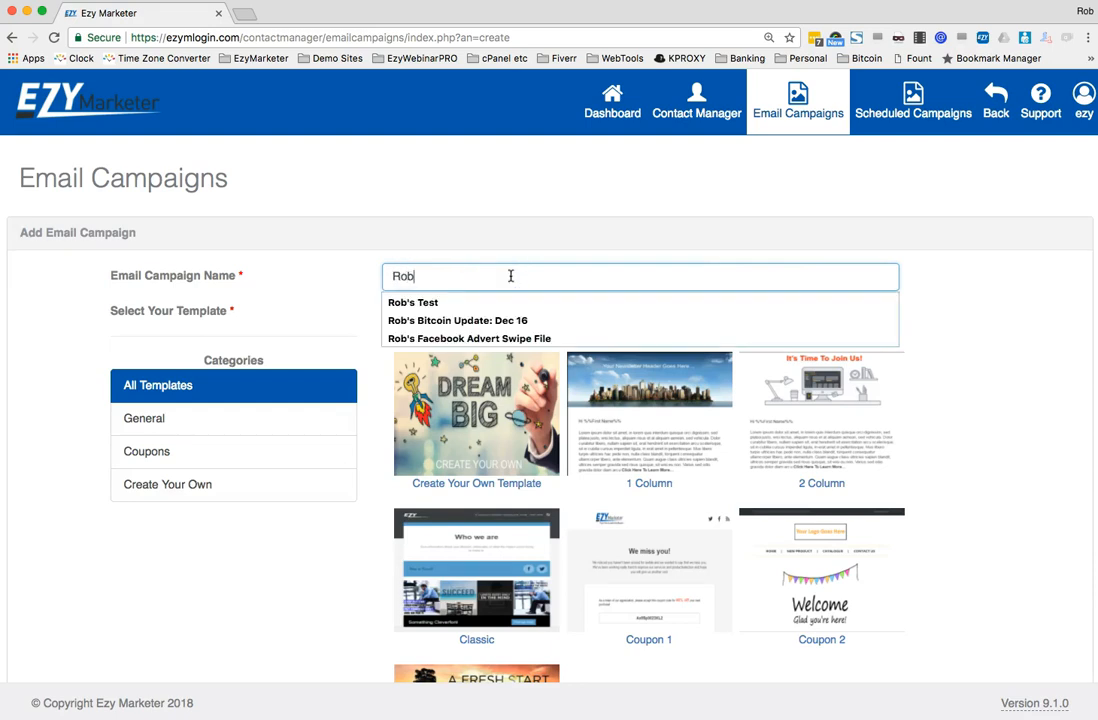
text(ob)
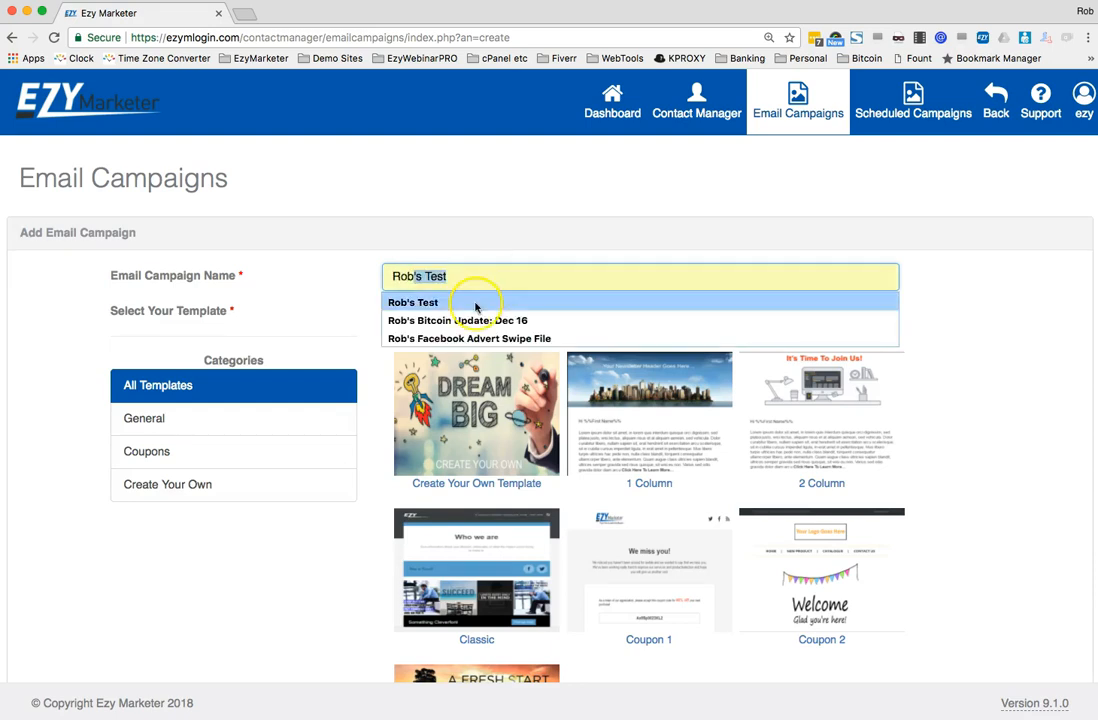
click(473, 302)
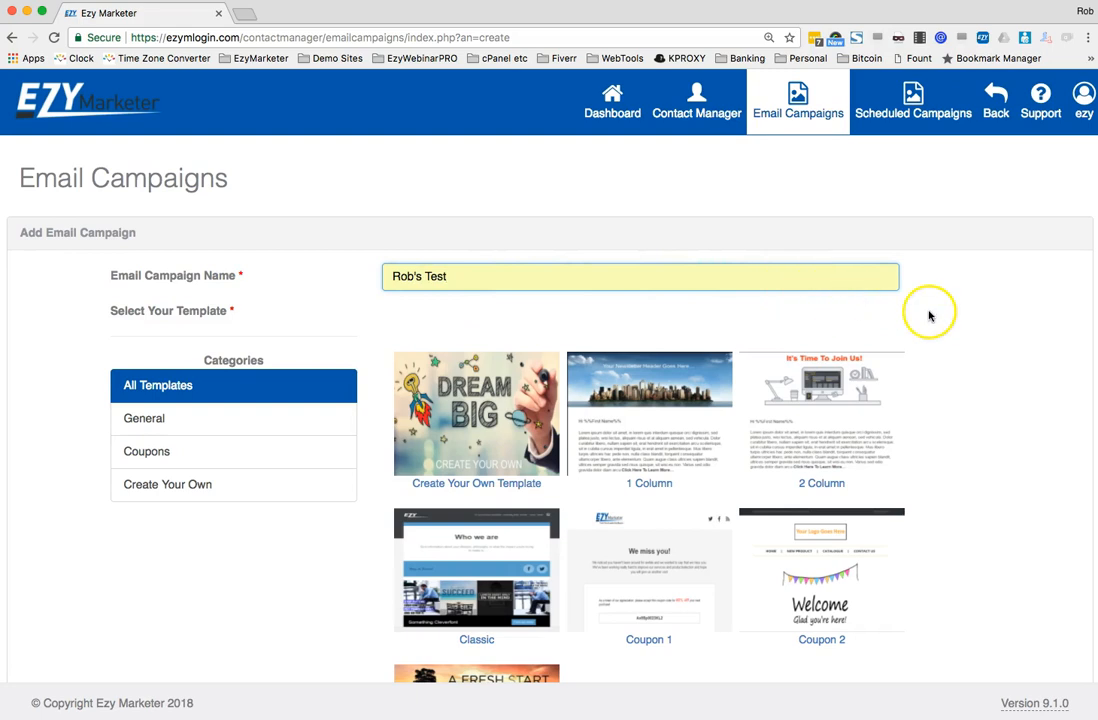
Look through all the email templates and use Create Your Own Template for the campaign
mouse_move(838, 583)
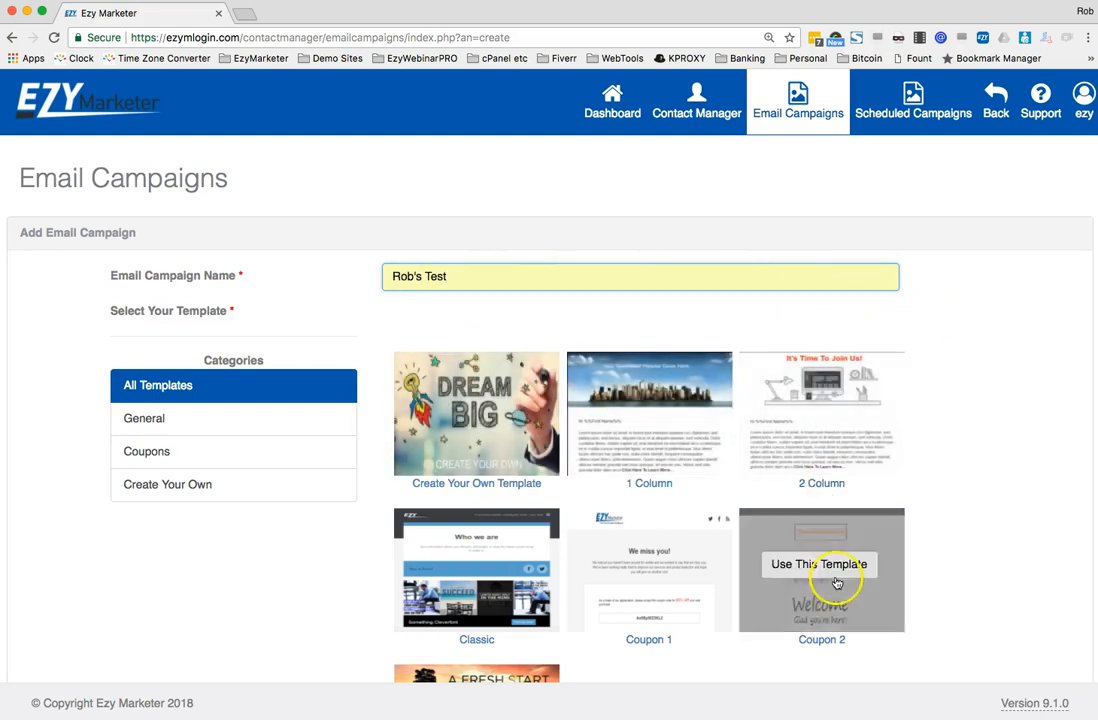
scroll(276, 549, down, 1)
scroll(276, 549, down, 4)
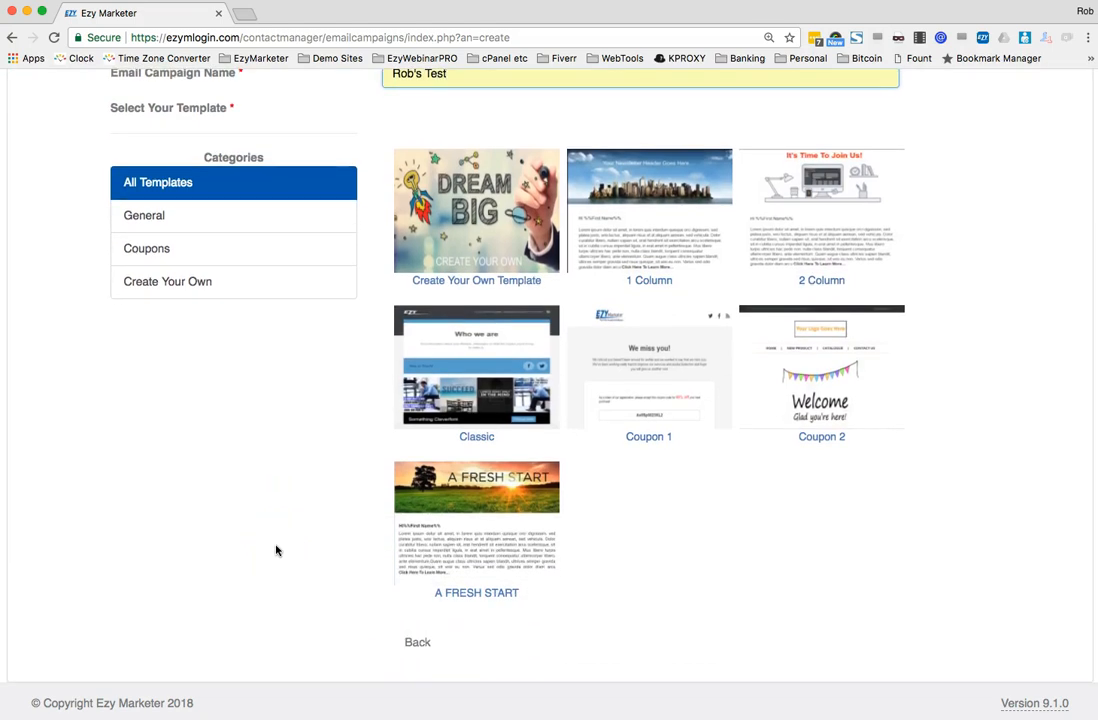
mouse_move(620, 330)
scroll(308, 476, up, 2)
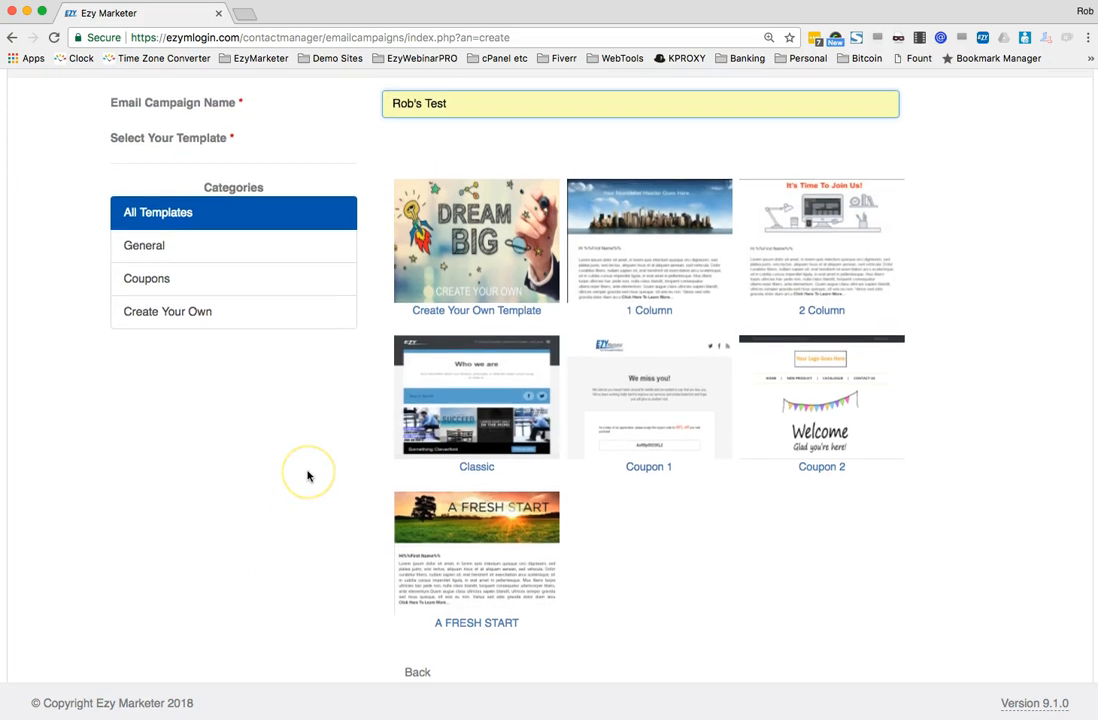
scroll(308, 476, up, 3)
mouse_move(470, 330)
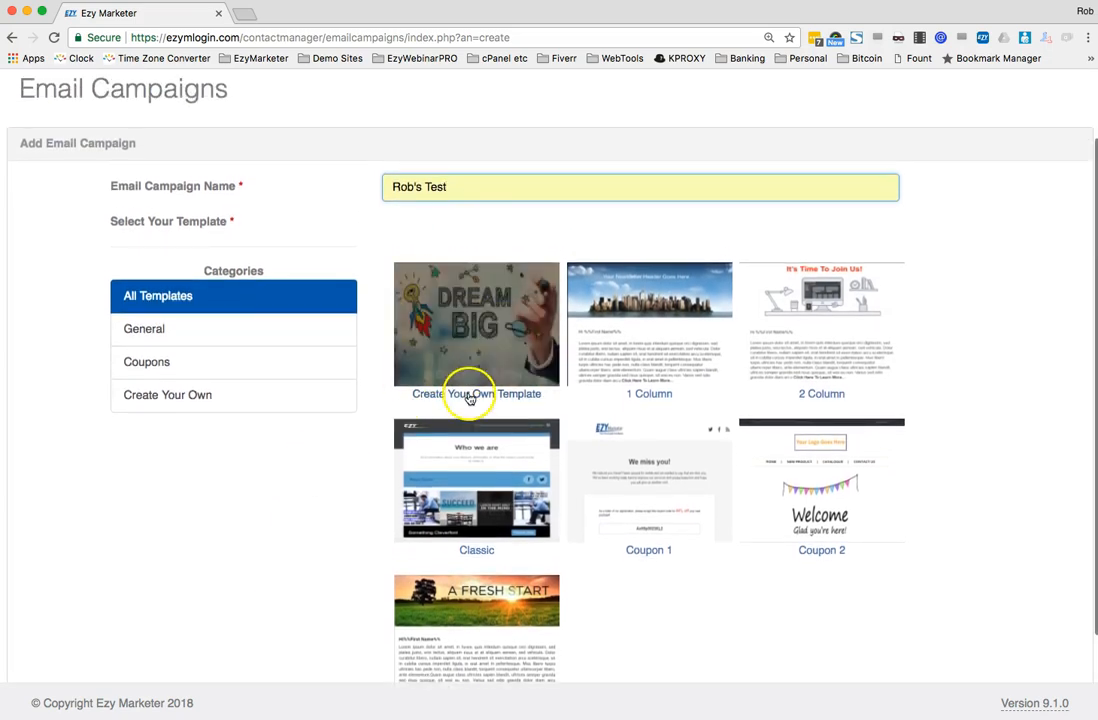
click(473, 319)
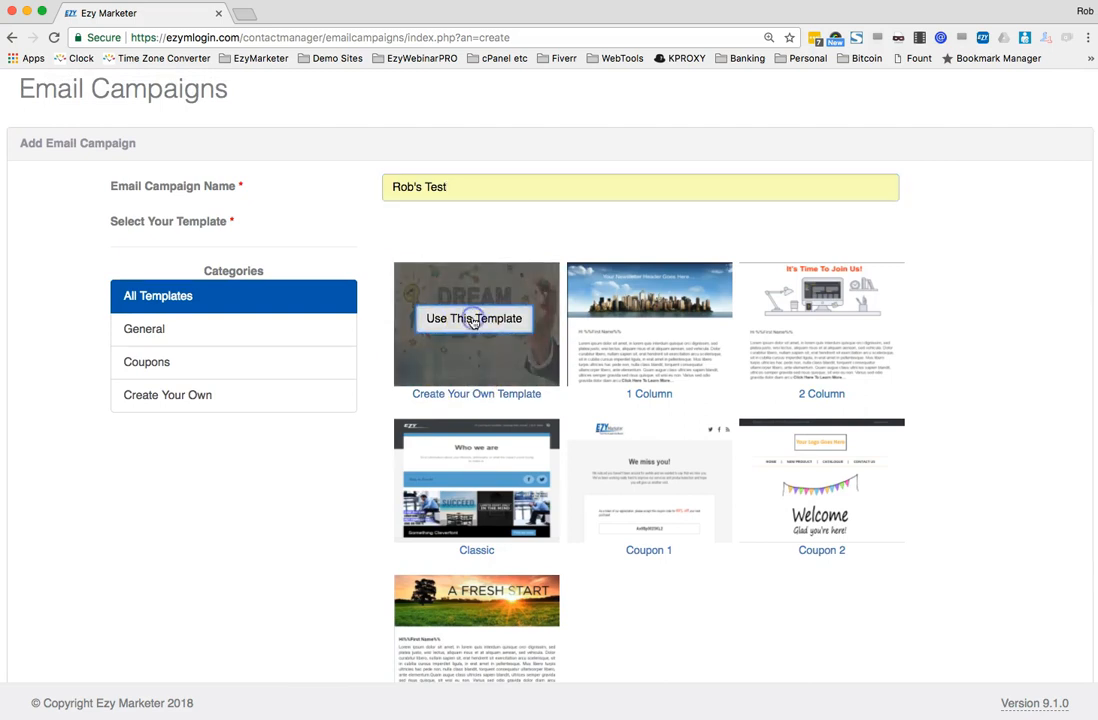
Fill in the email campaign subject with the same text as the campaign name
click(378, 228)
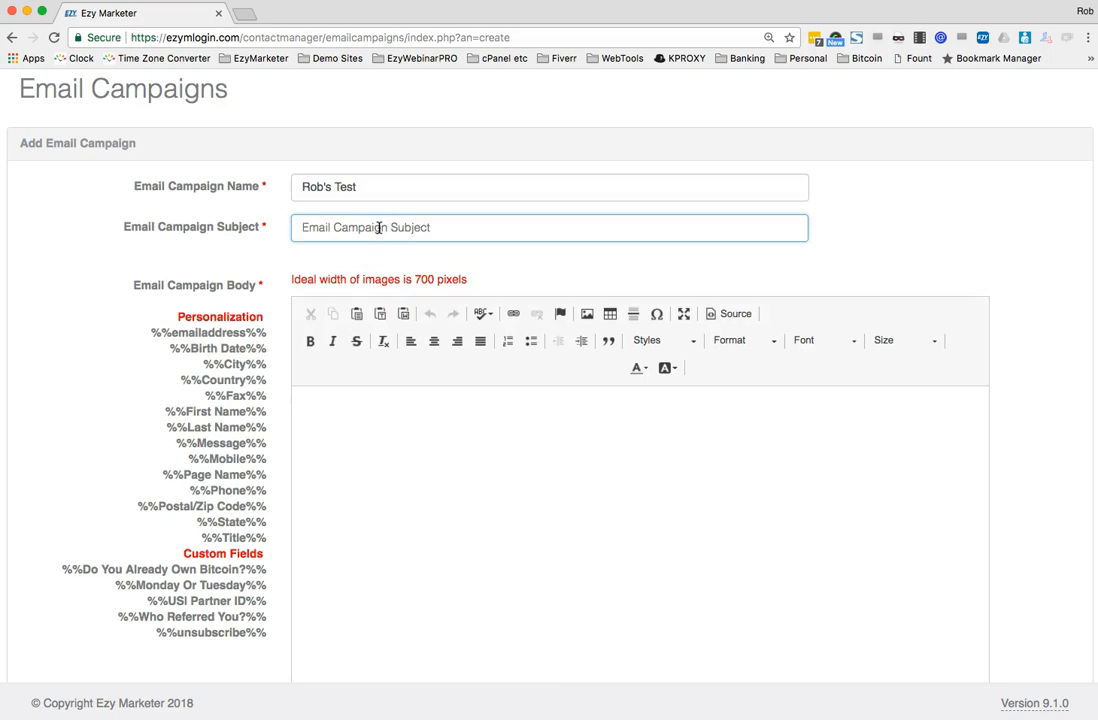
text(Rob's Test)
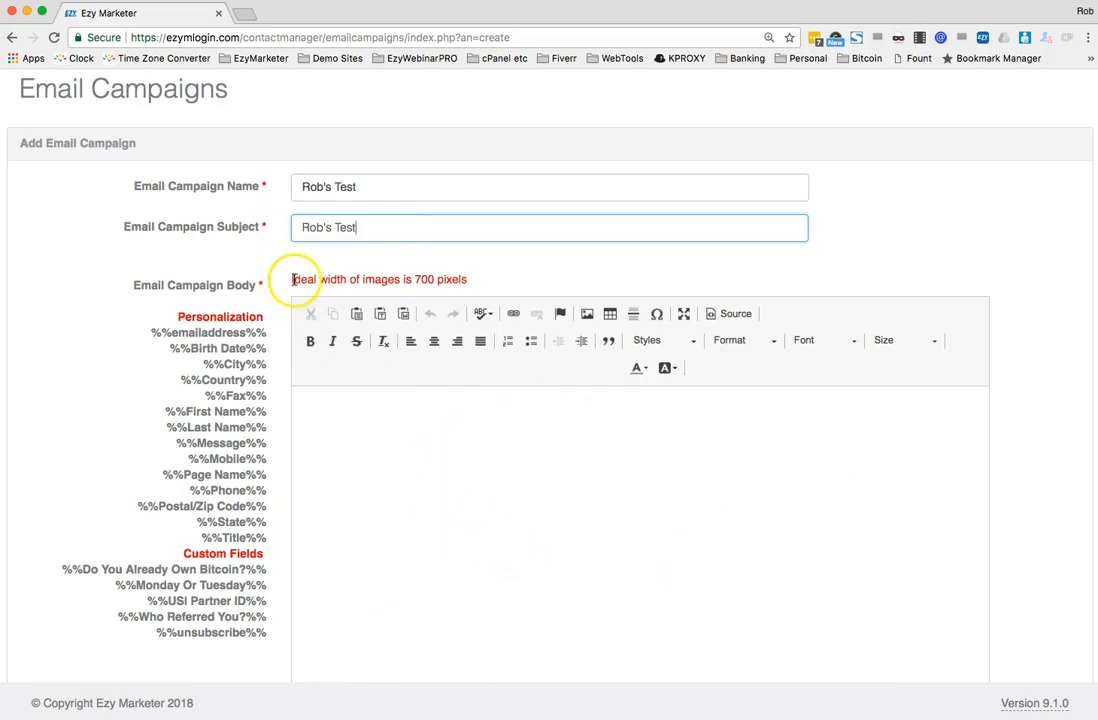
drag(290, 280, 483, 279)
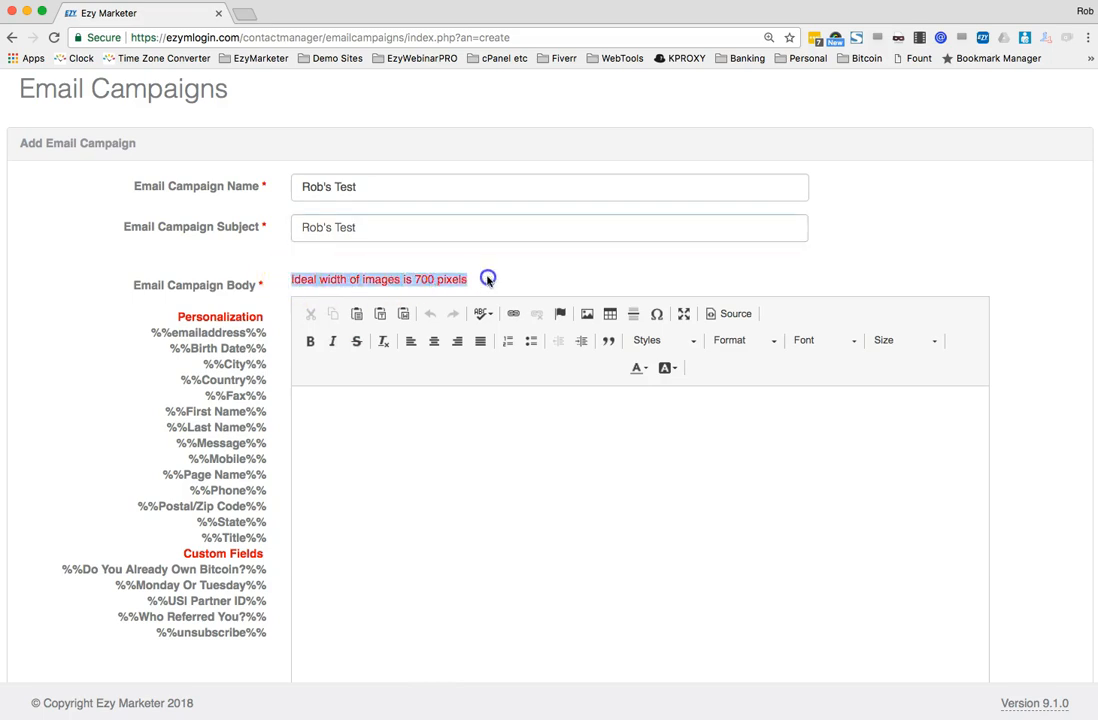
click(487, 280)
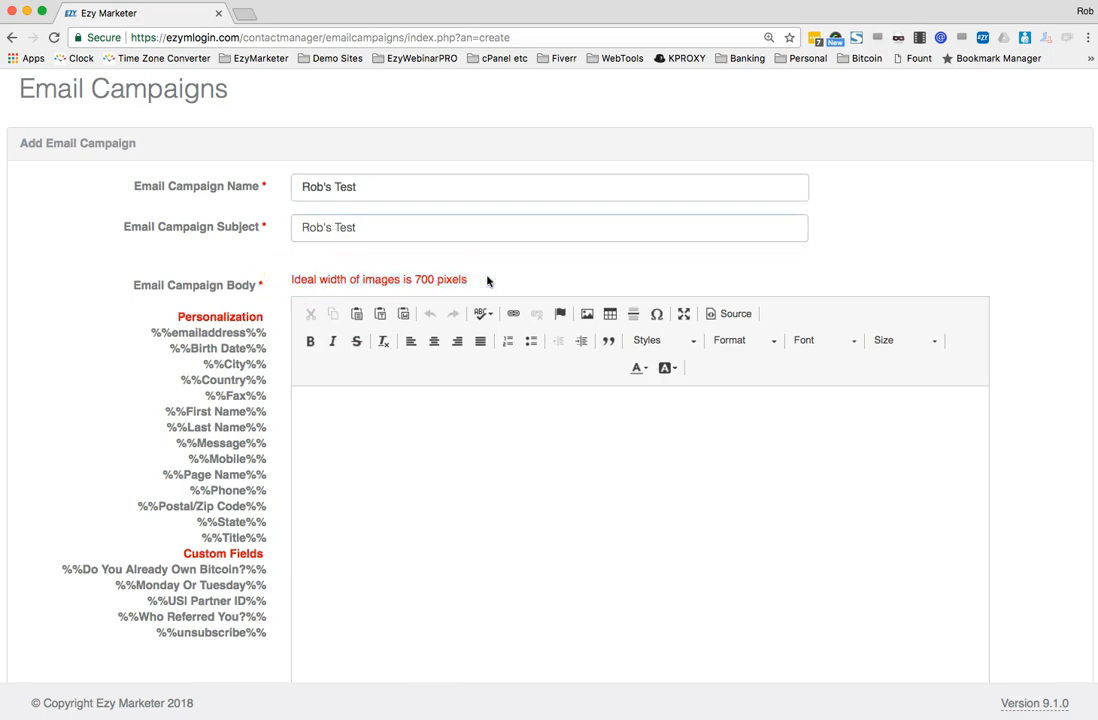
Start inserting an image in the empty email body and open the server's image library
click(522, 400)
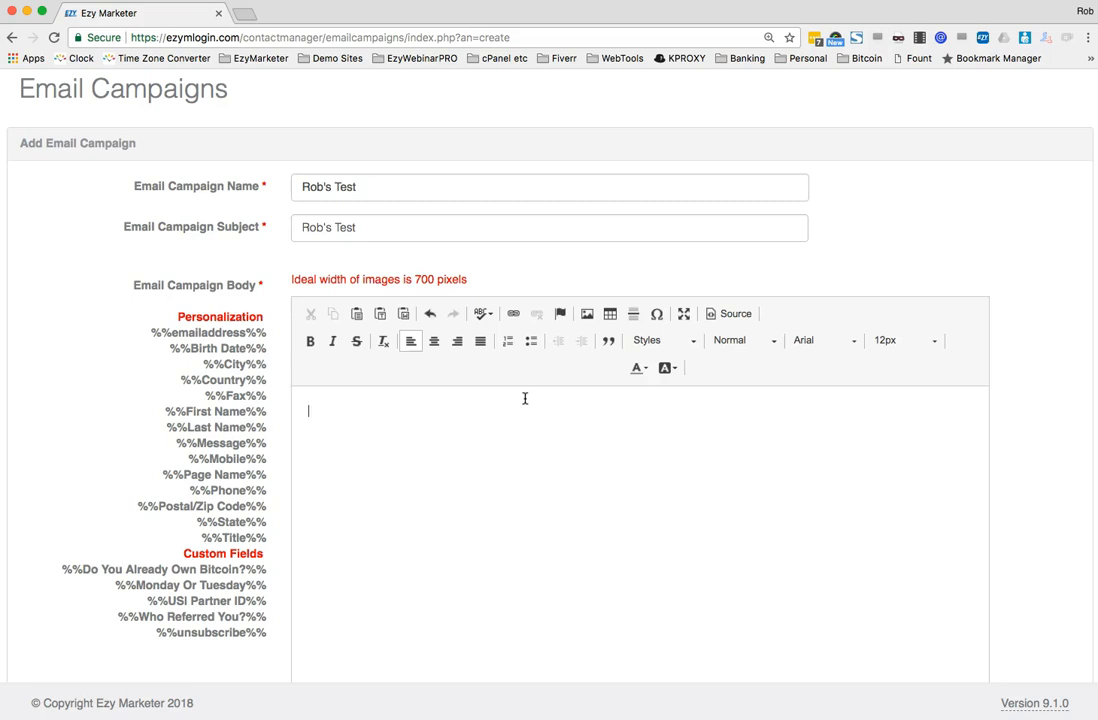
click(587, 315)
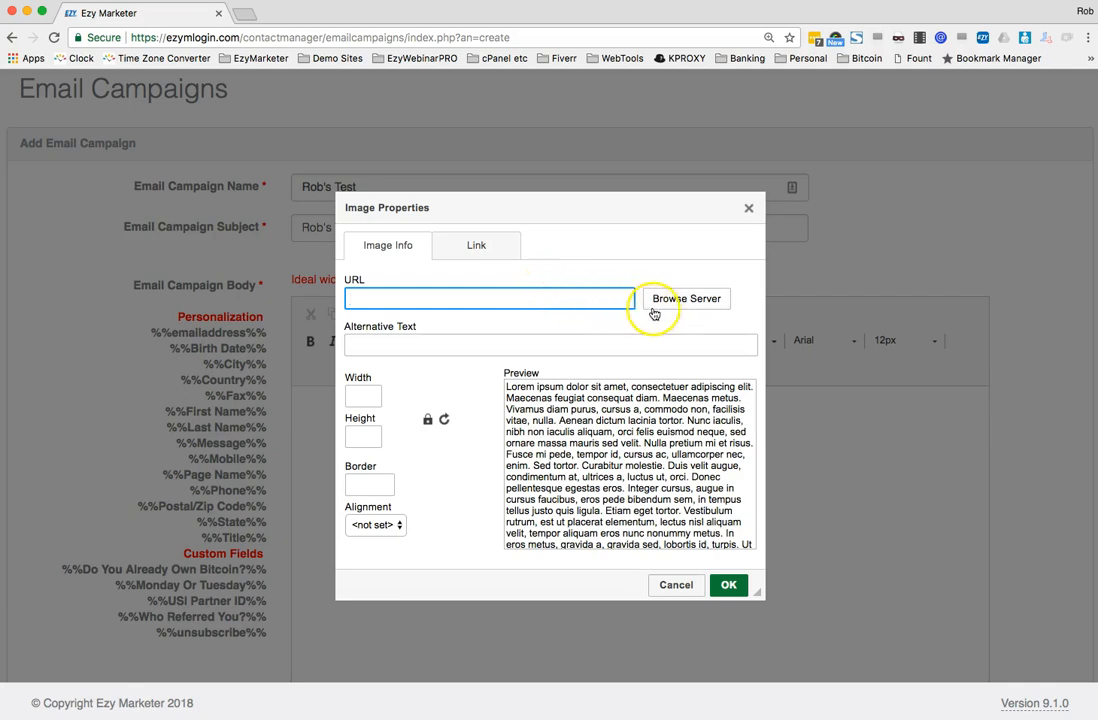
click(687, 303)
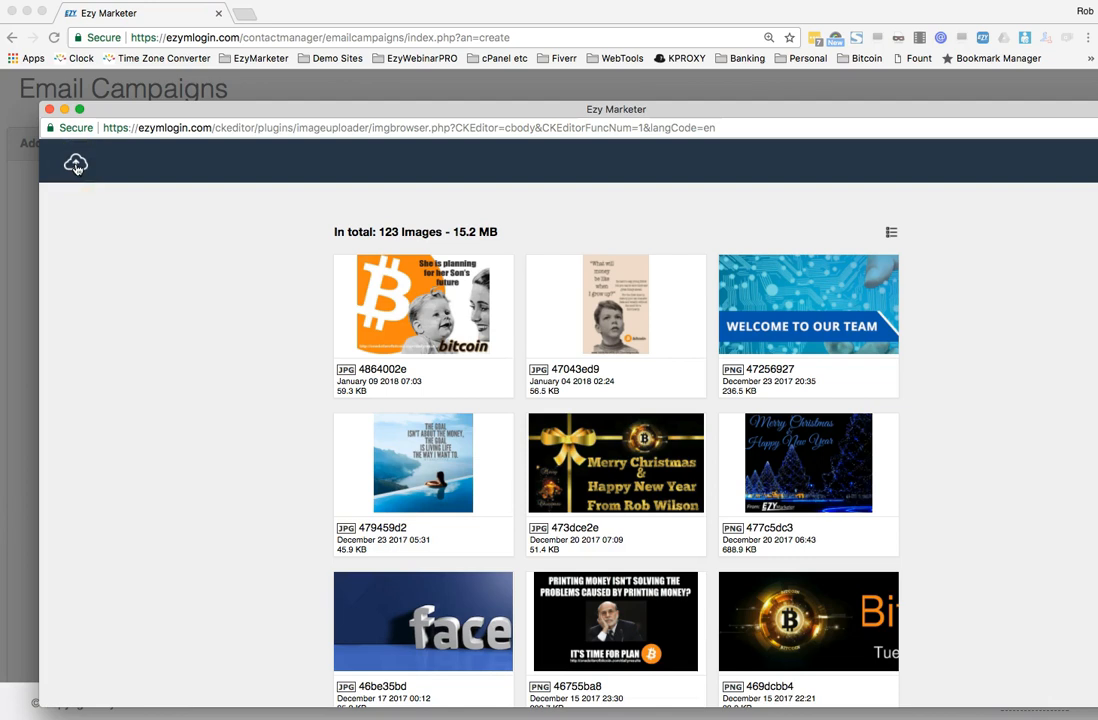
Choose the EZY Marketer banner 441a7765 from the image library and insert it into the email body at its original size
scroll(951, 326, down, 5)
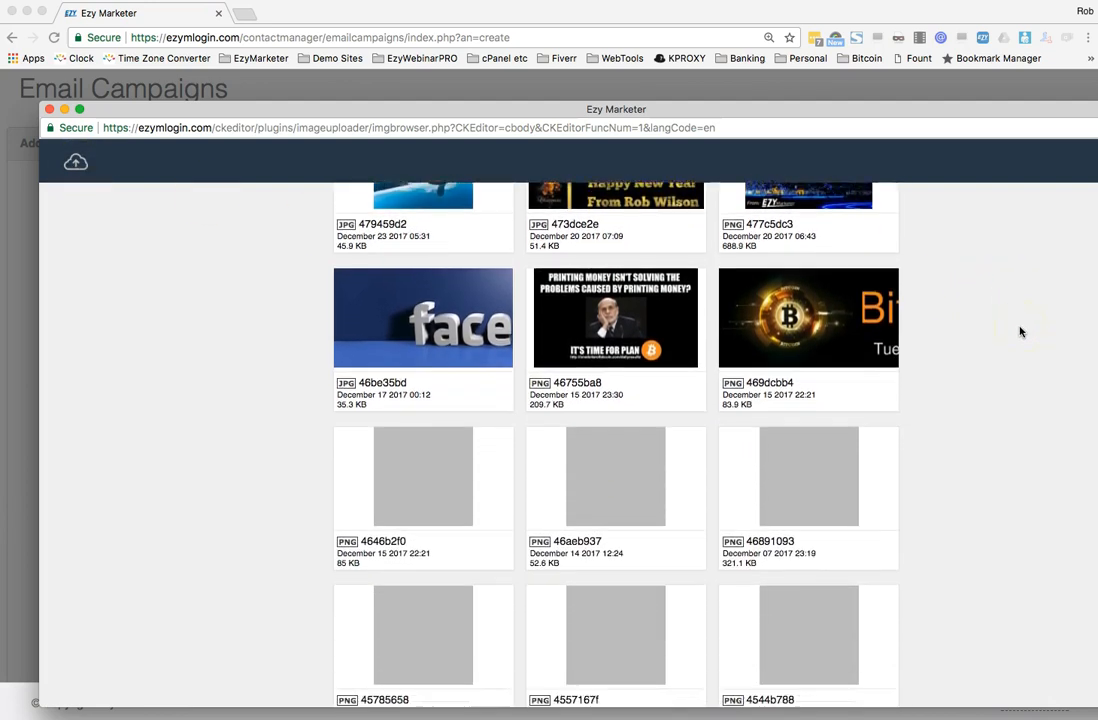
scroll(1020, 332, down, 5)
scroll(1020, 332, up, 3)
scroll(1020, 332, up, 4)
scroll(1016, 349, down, 3)
scroll(1016, 349, down, 10)
scroll(1015, 347, down, 3)
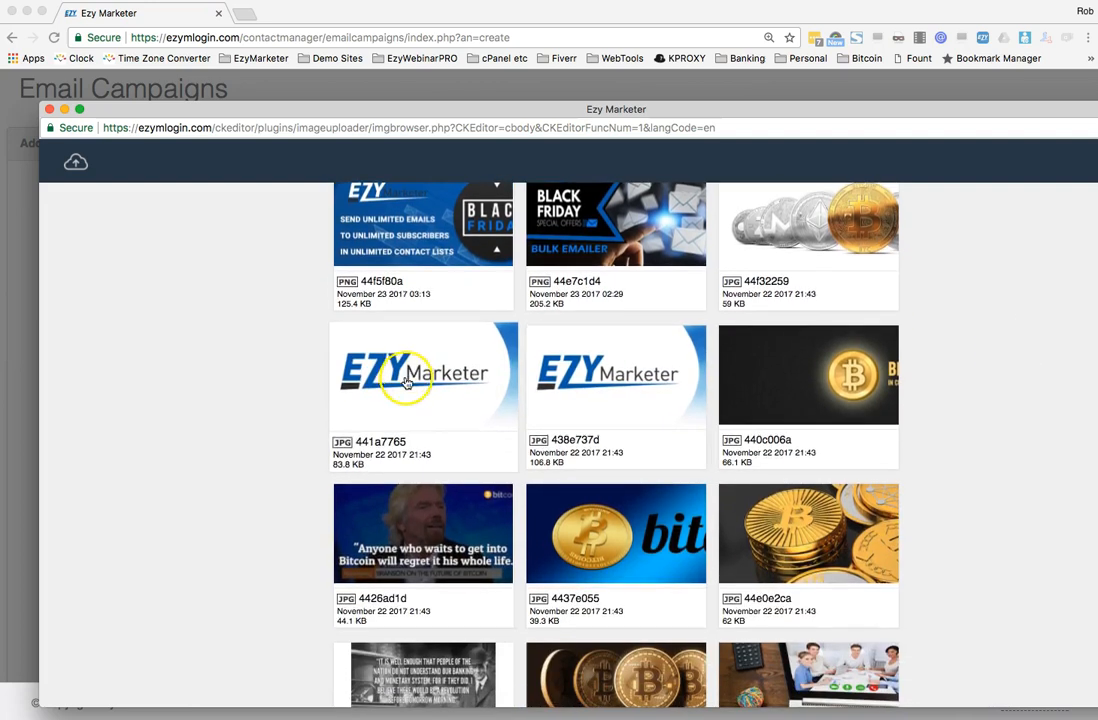
click(406, 381)
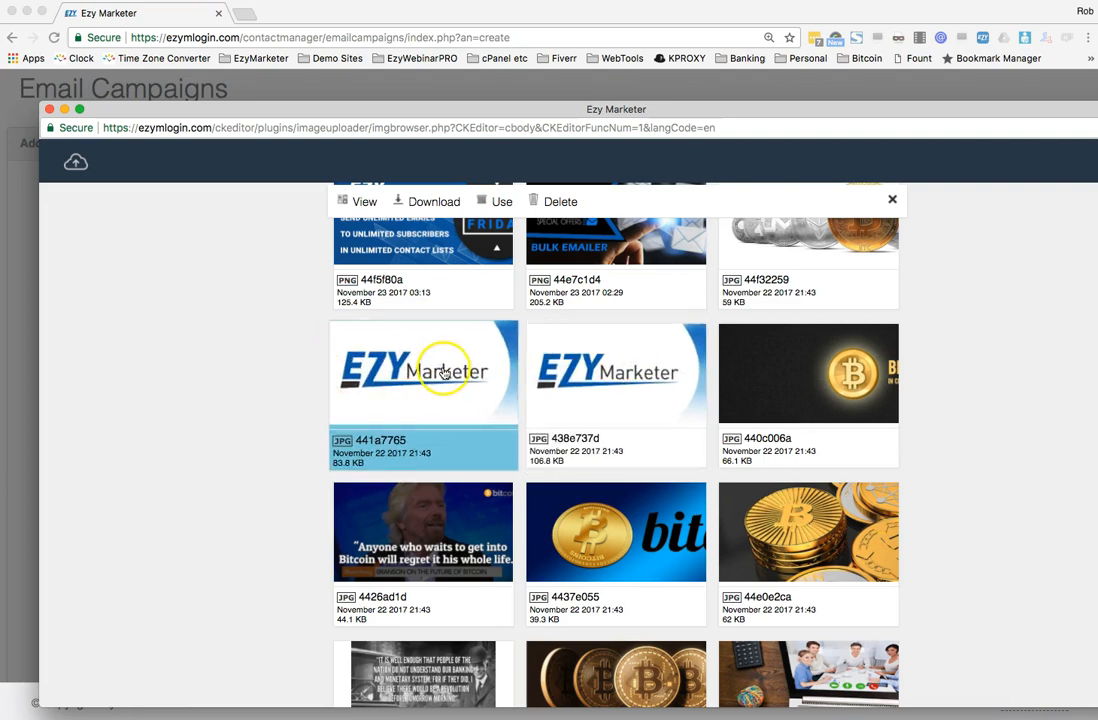
scroll(441, 367, up, 1)
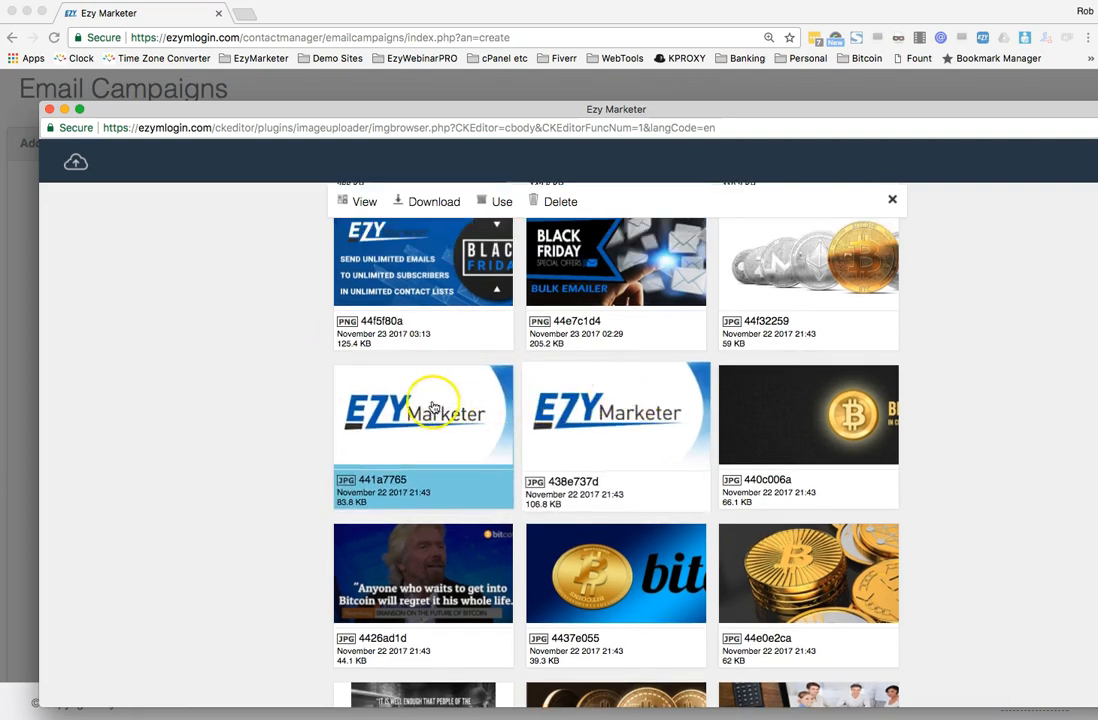
scroll(375, 242, up, 1)
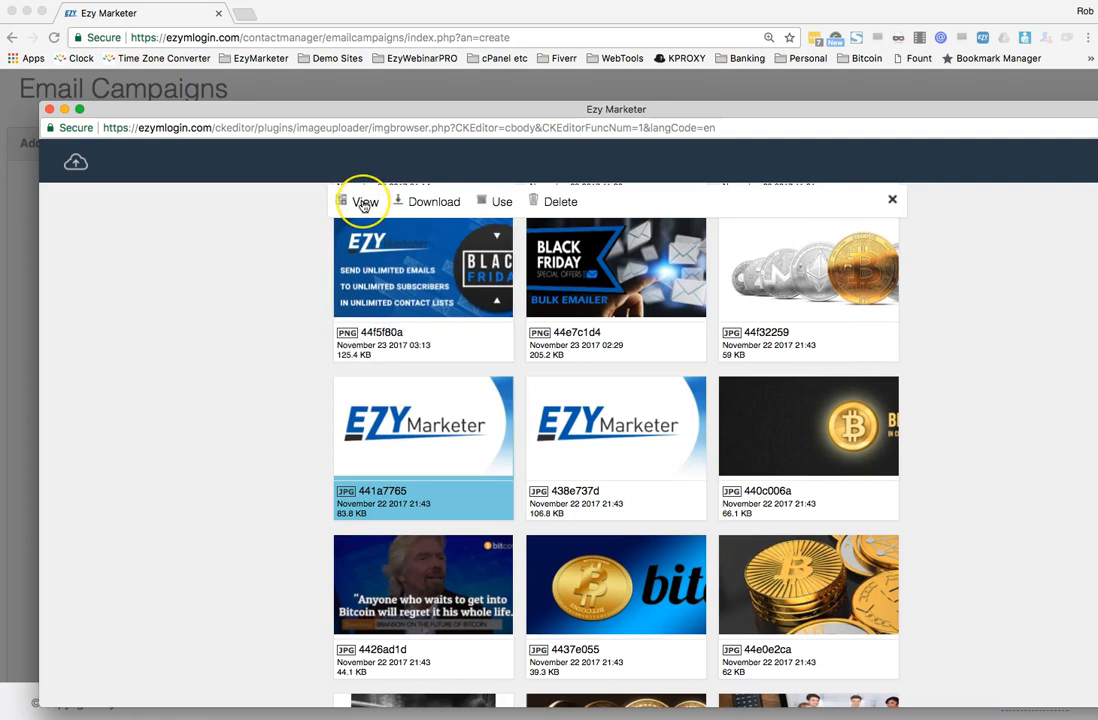
click(420, 202)
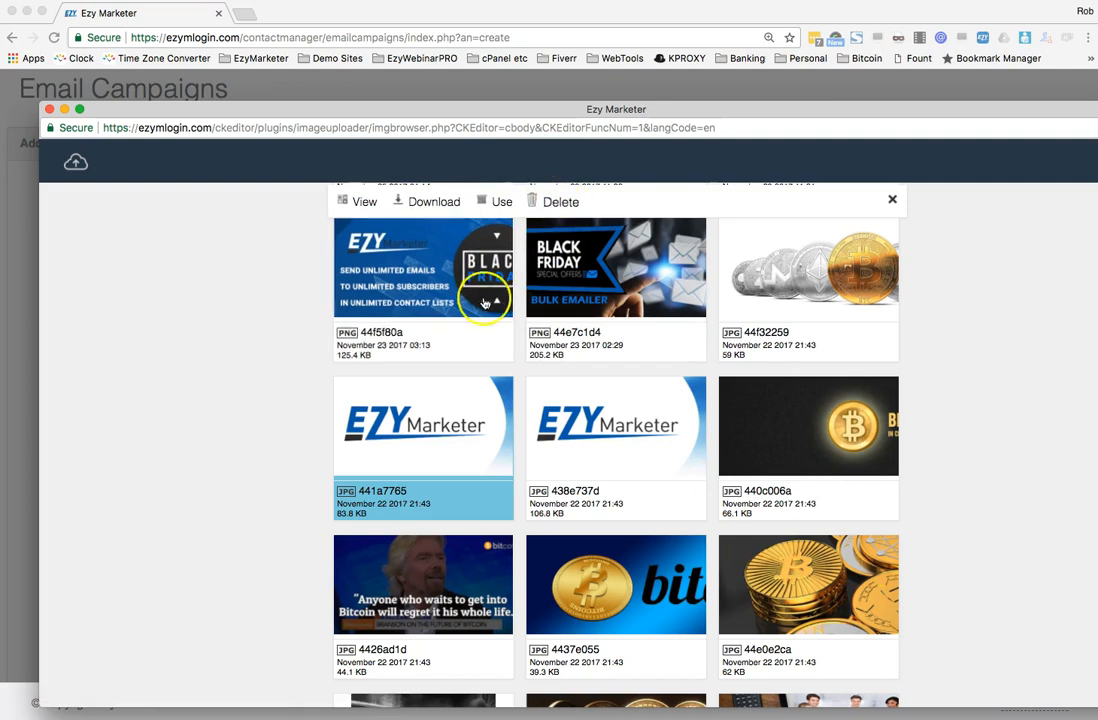
click(462, 408)
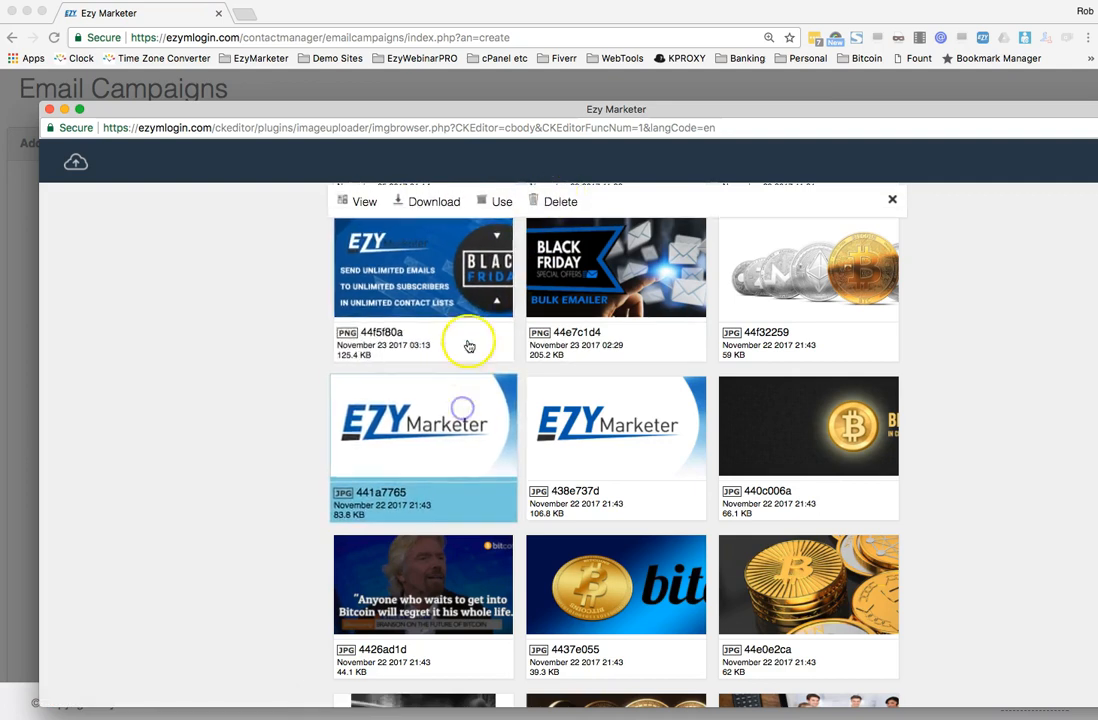
click(500, 201)
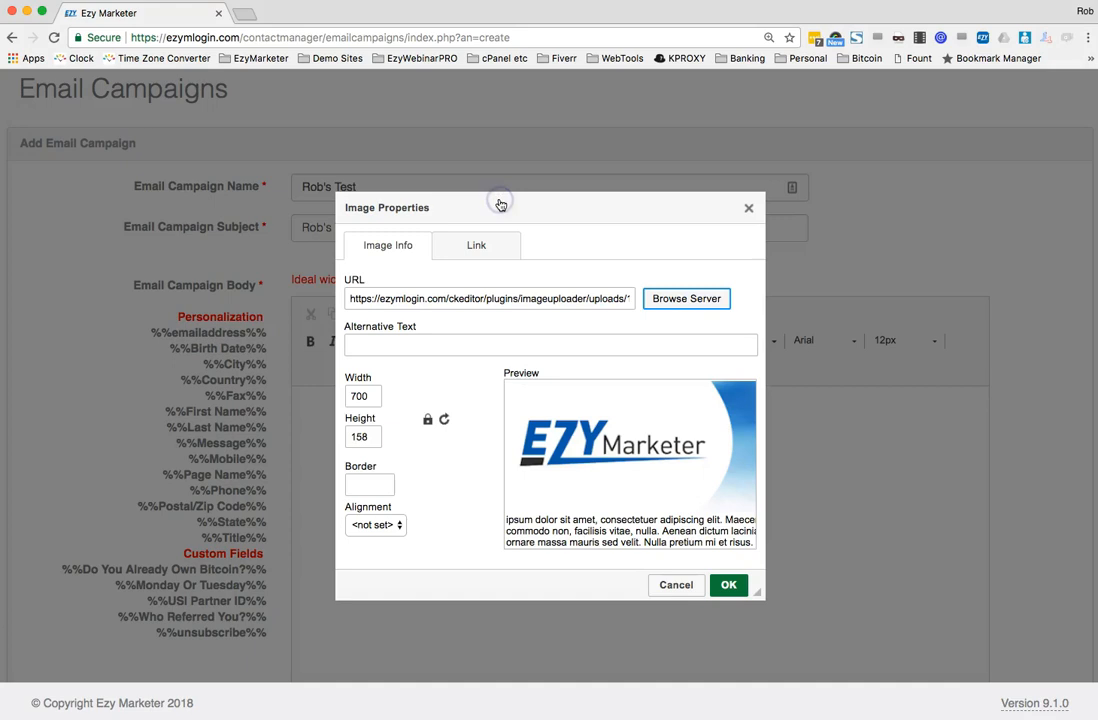
drag(376, 393, 331, 392)
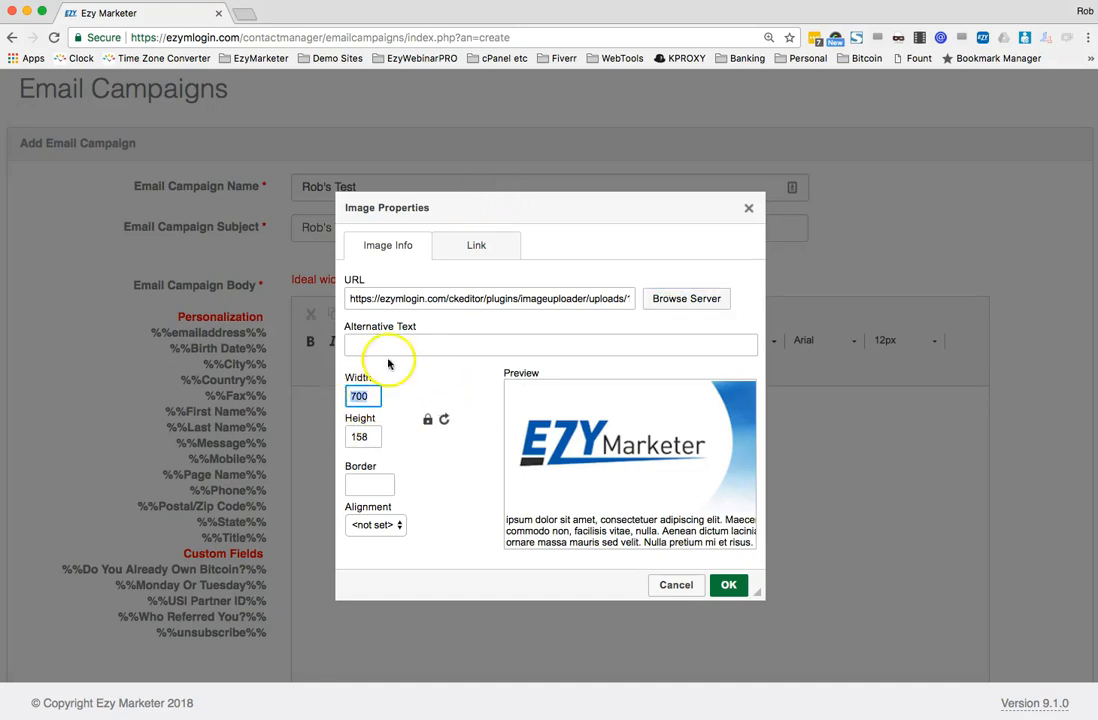
click(729, 586)
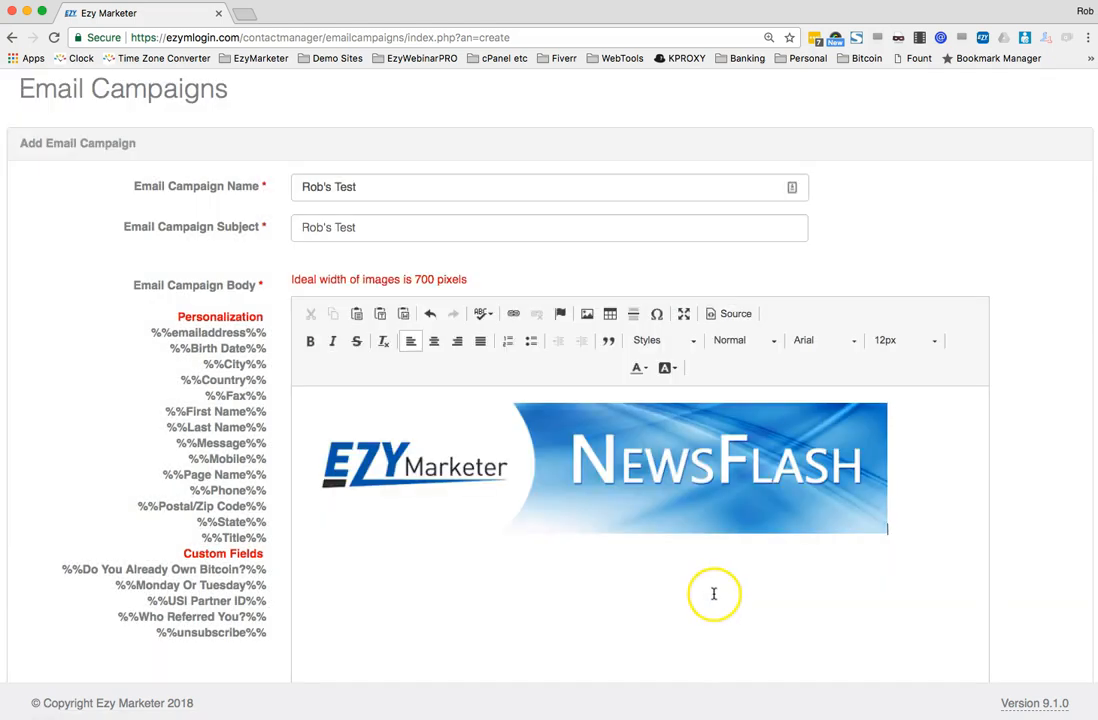
Below the banner, add the greeting "Hi %%First Name%%" using the copied personalization code, followed by the filler line "sdfjlksdjflkjdsf"
click(640, 590)
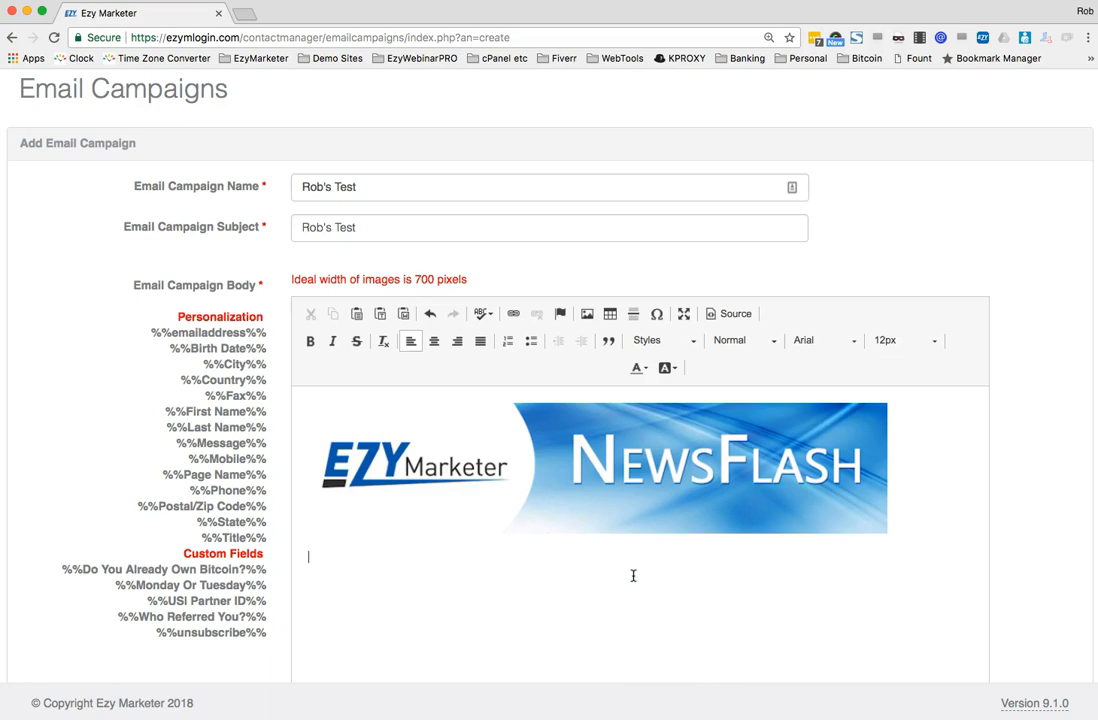
click(595, 571)
drag(168, 411, 265, 416)
key(super+c)
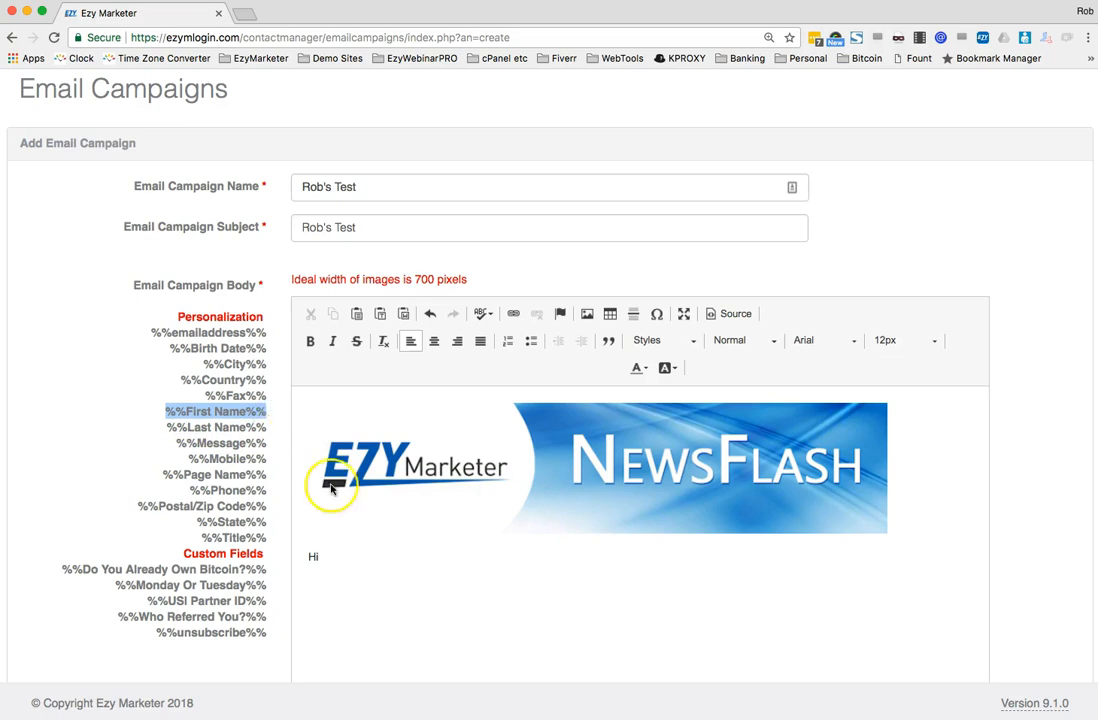
click(353, 560)
key(super+v)
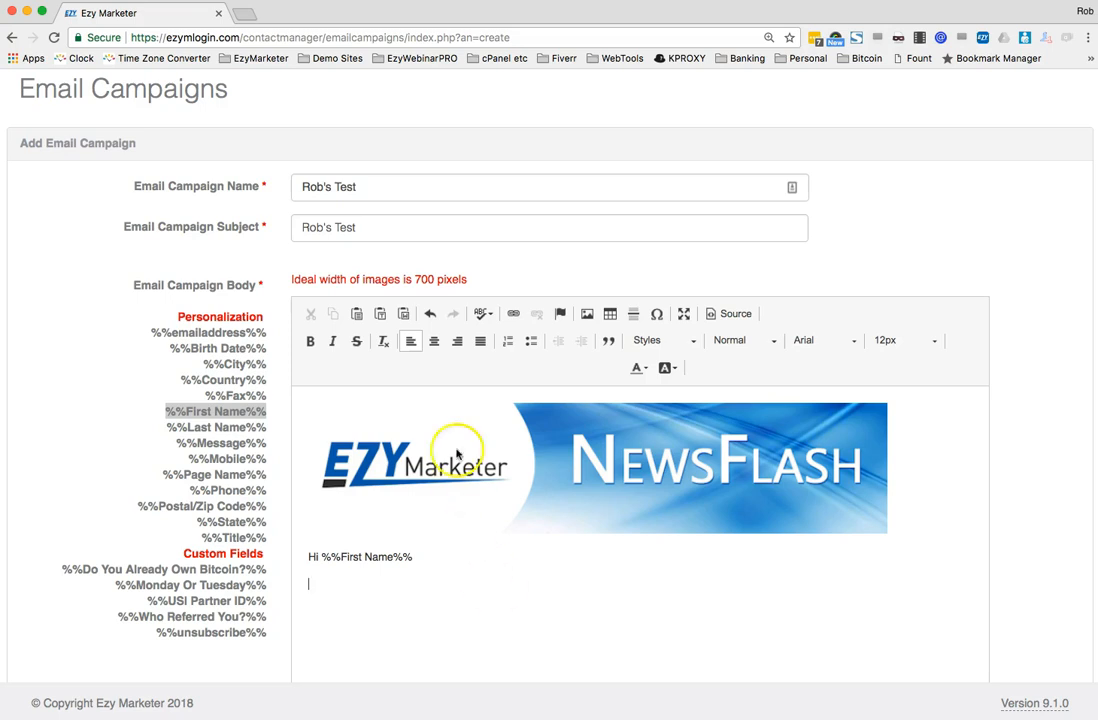
key(Return)
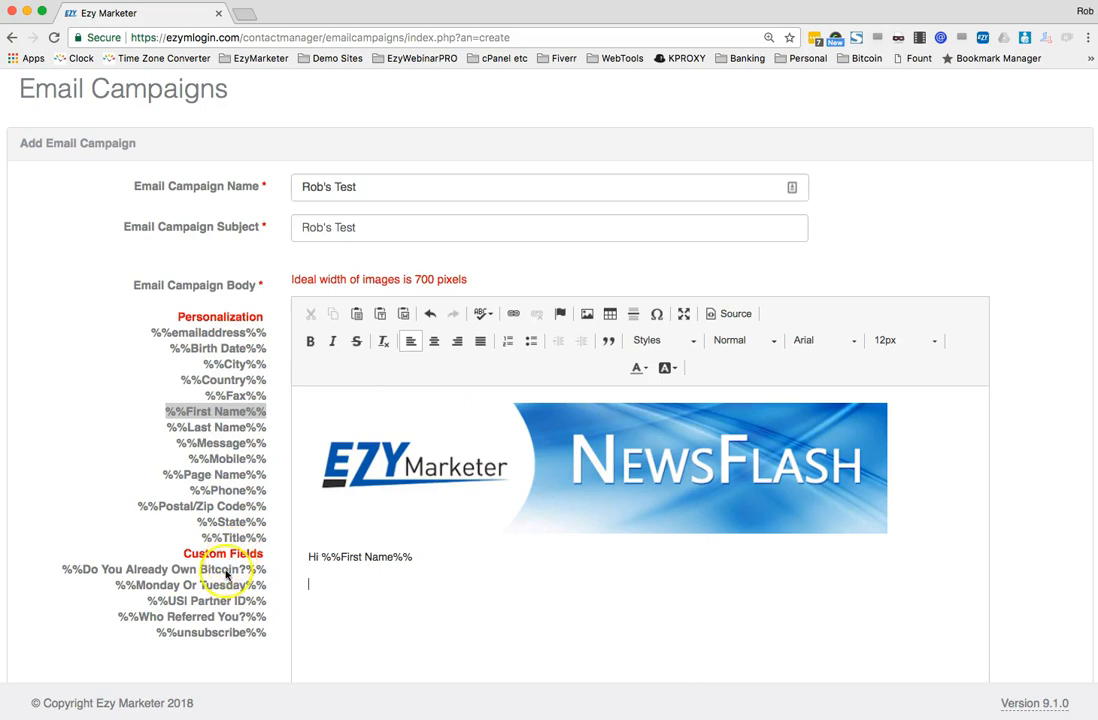
click(420, 610)
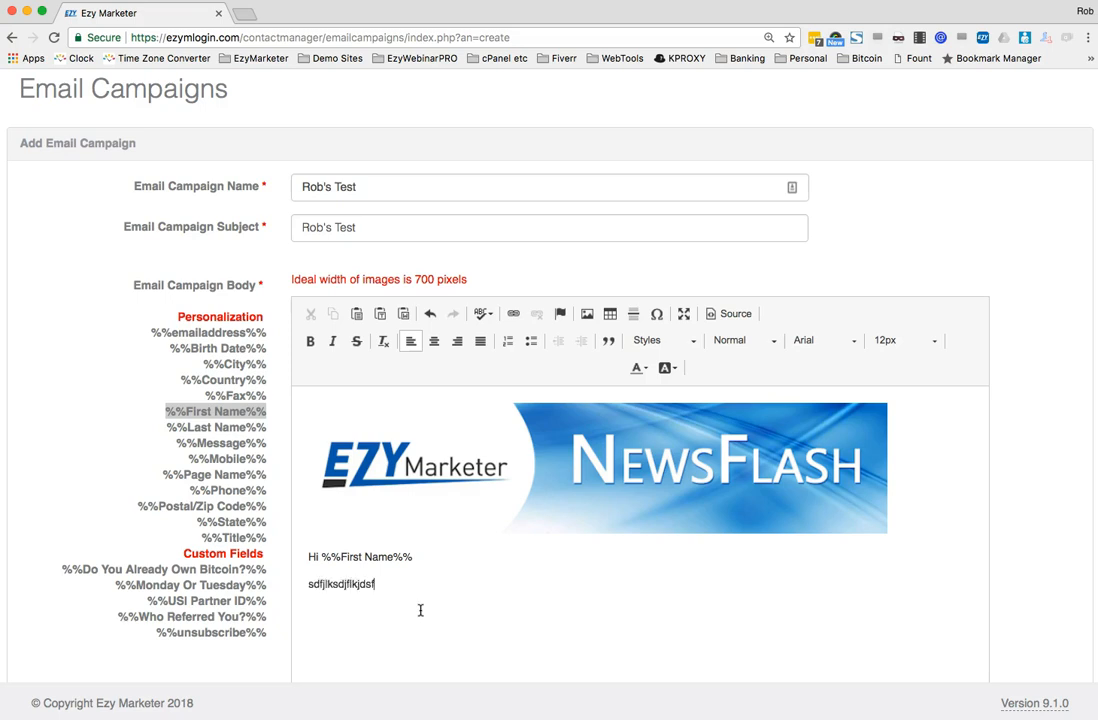
Add the filler lines "lsdkjflkdsjfldsj" and "lksdfdjs" to the email body, followed by the line "CLICK HERE to download my free report"
text(lsdkjflkdsjfldsj)
key(Return)
text(CLICK HERE )
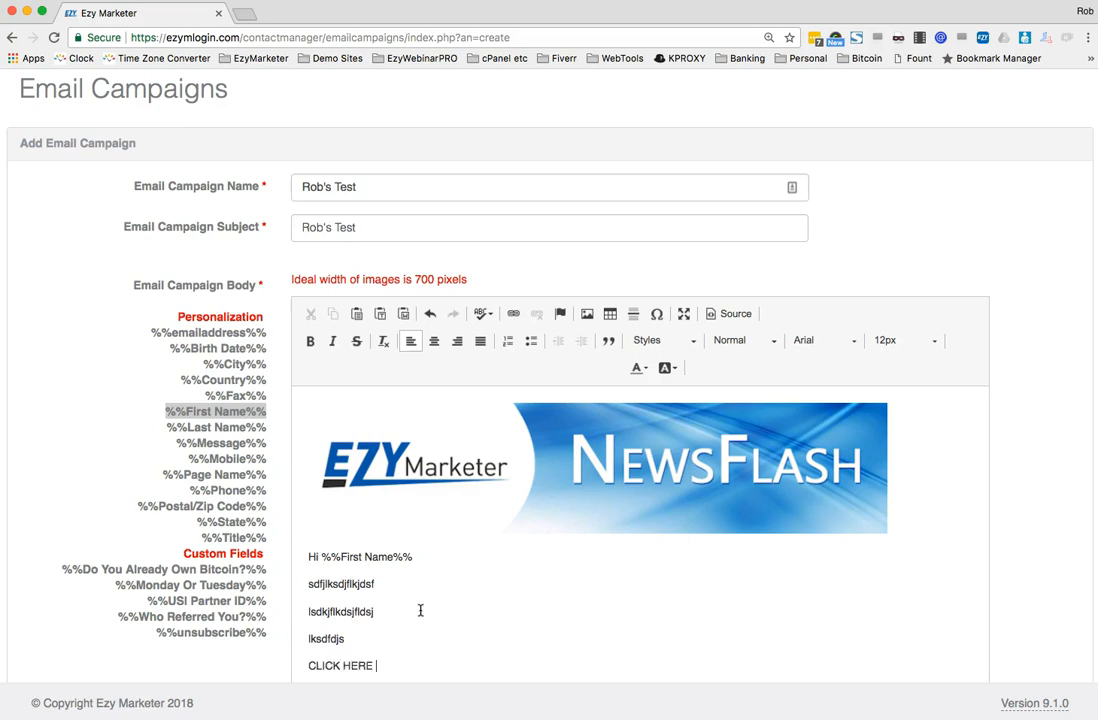
text(to download my free report)
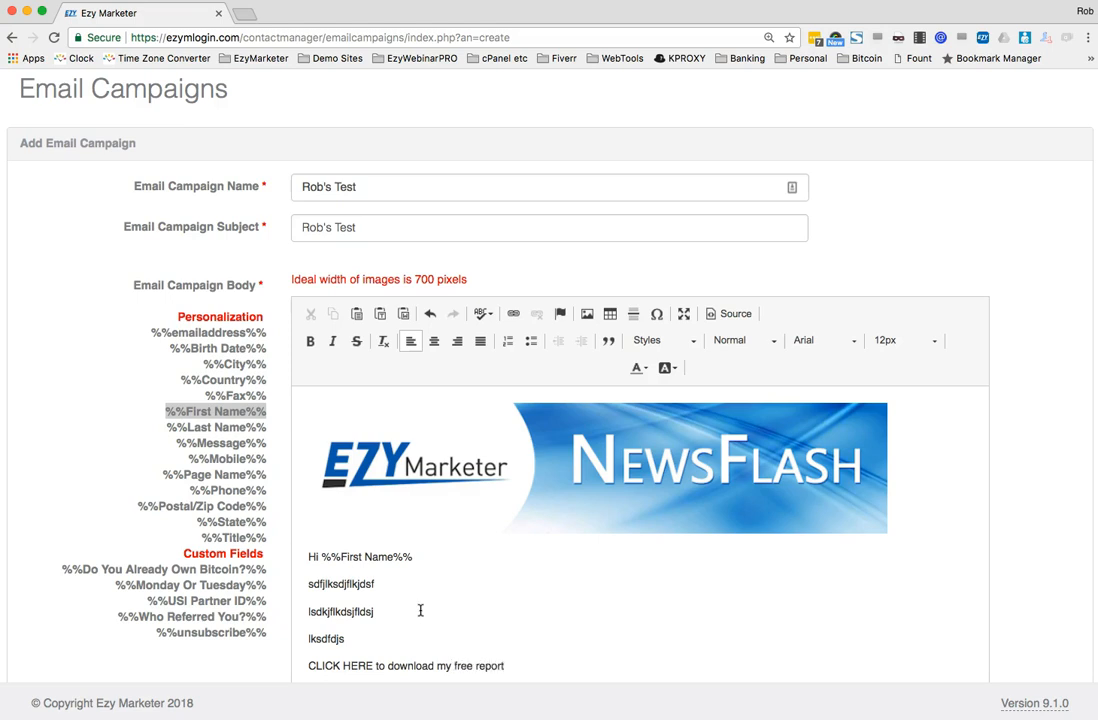
scroll(314, 657, down, 1)
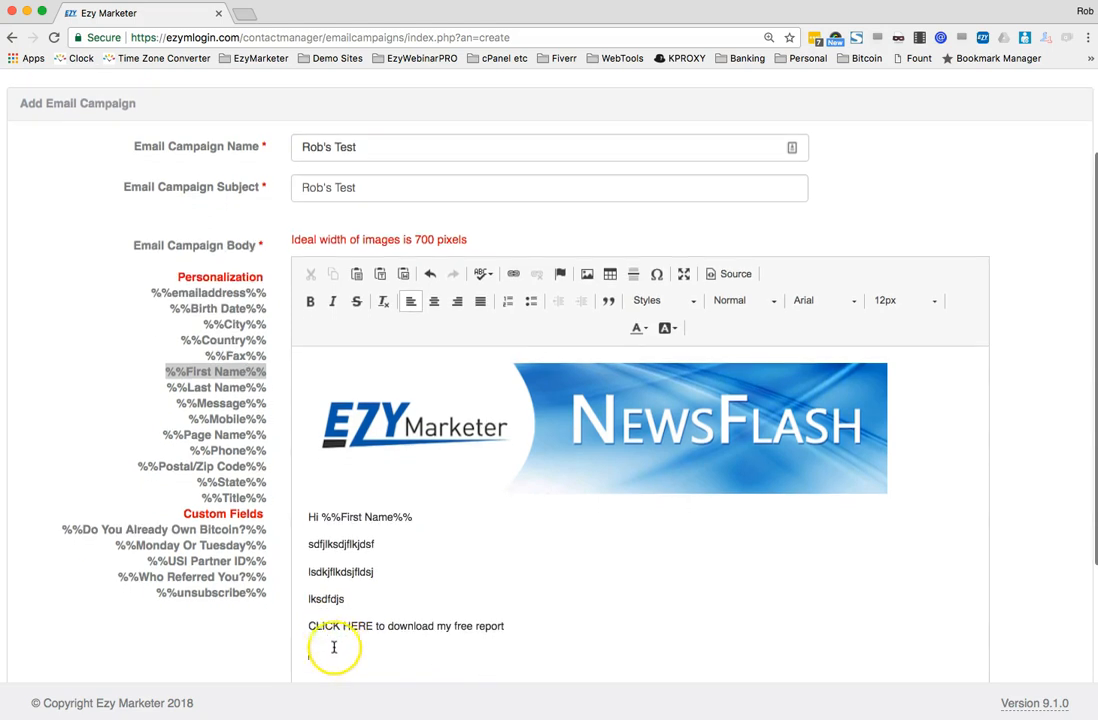
drag(308, 625, 368, 625)
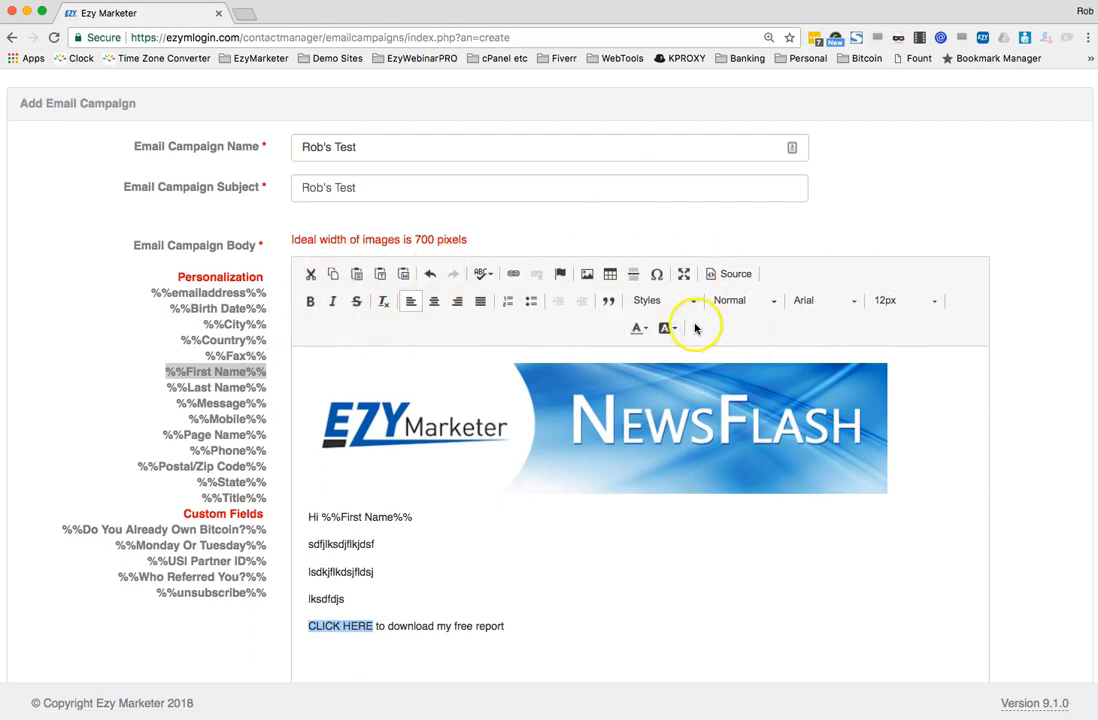
click(513, 277)
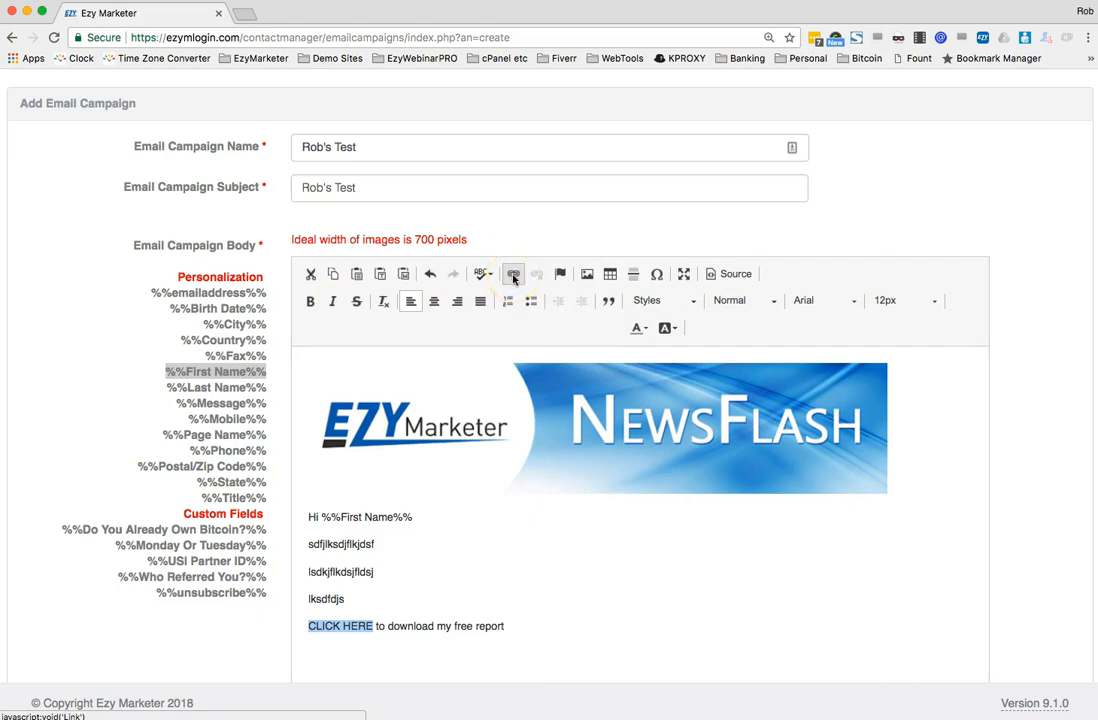
click(513, 277)
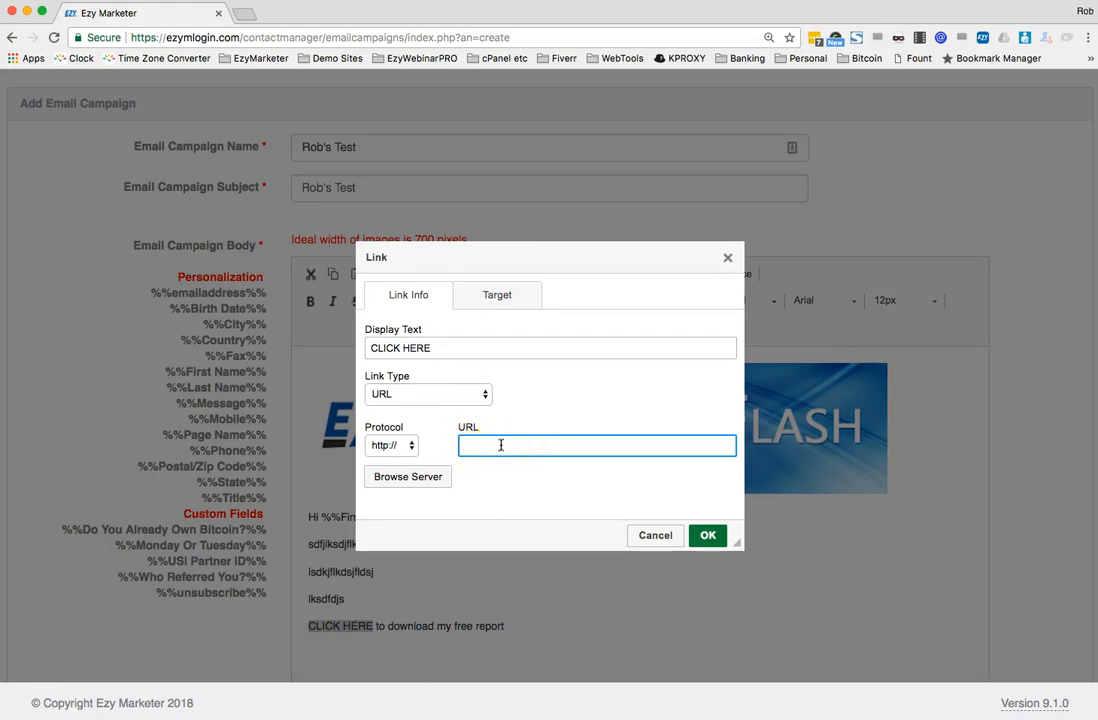
text(www.ezymarketer.com)
click(350, 458)
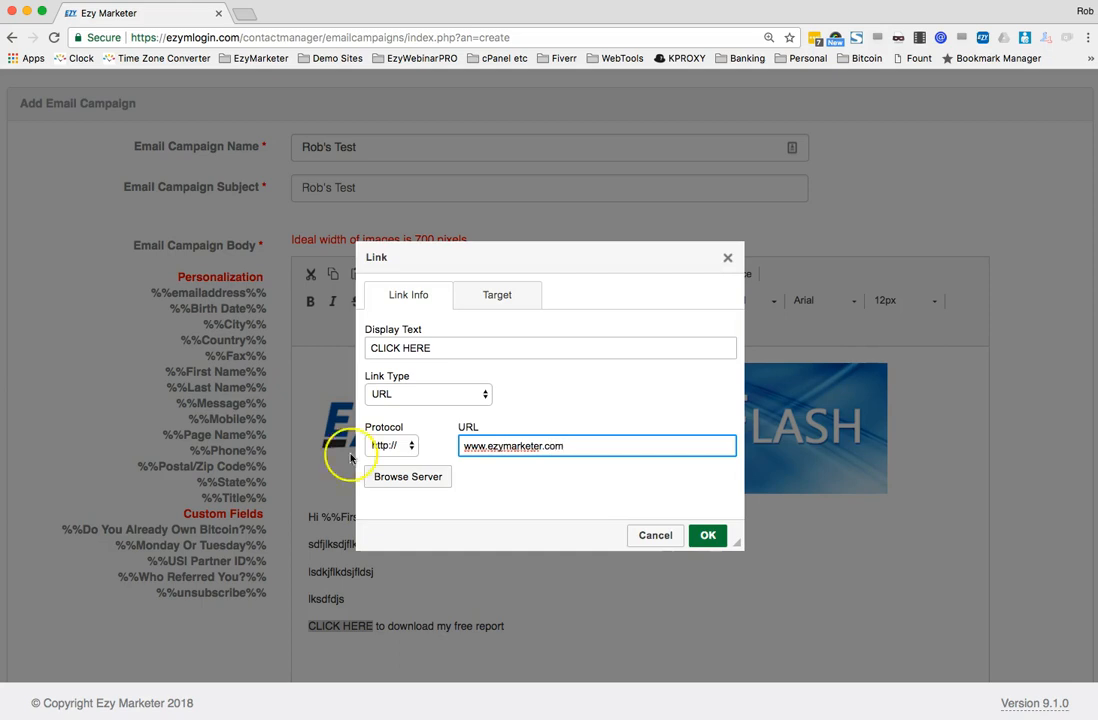
click(707, 535)
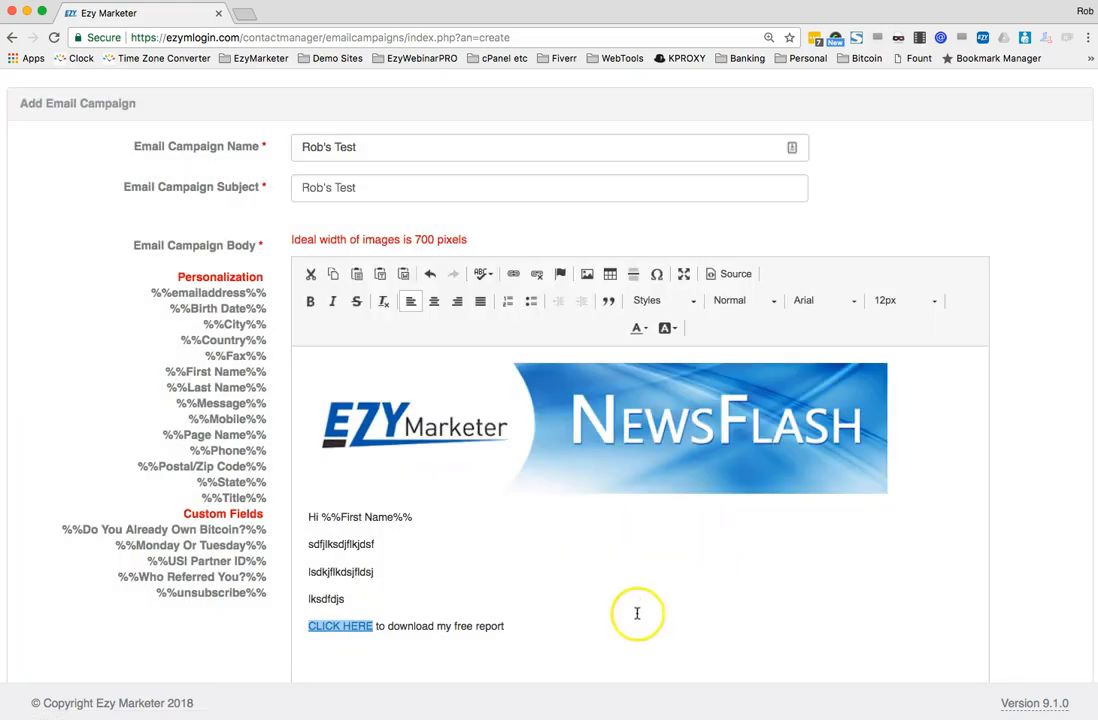
click(637, 613)
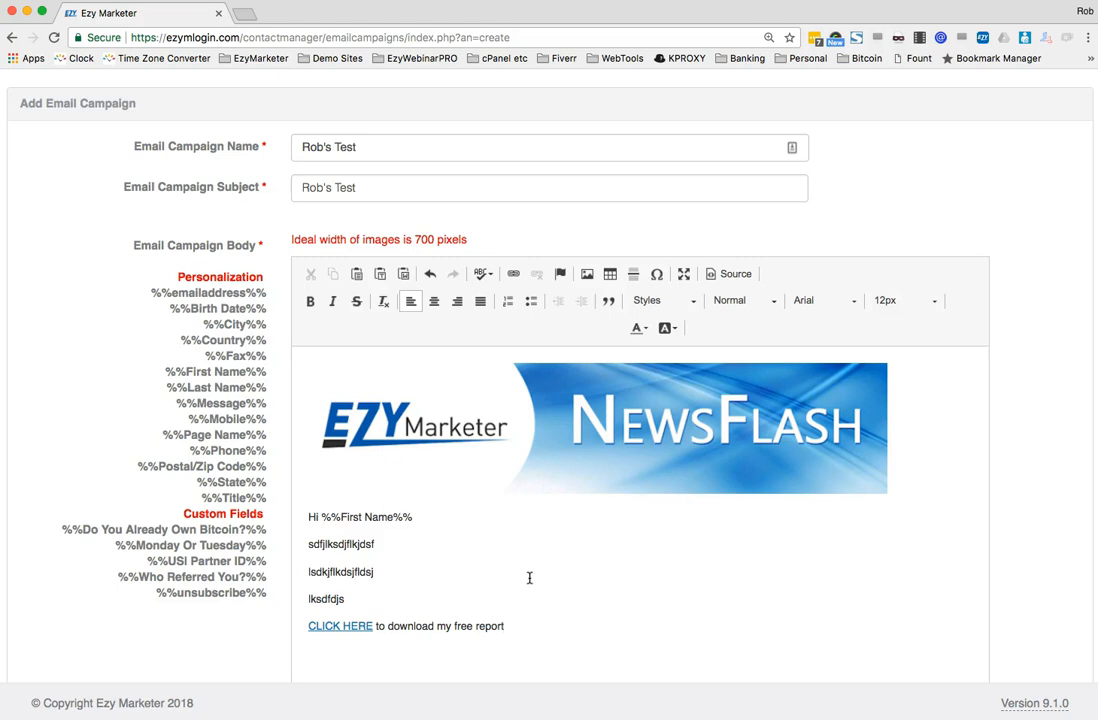
Add the closing "Kind Regards" below the download line, with the sender's full name directly beneath it without paragraph spacing
text(Kind Regards)
key(Return)
text(Rob Wilson)
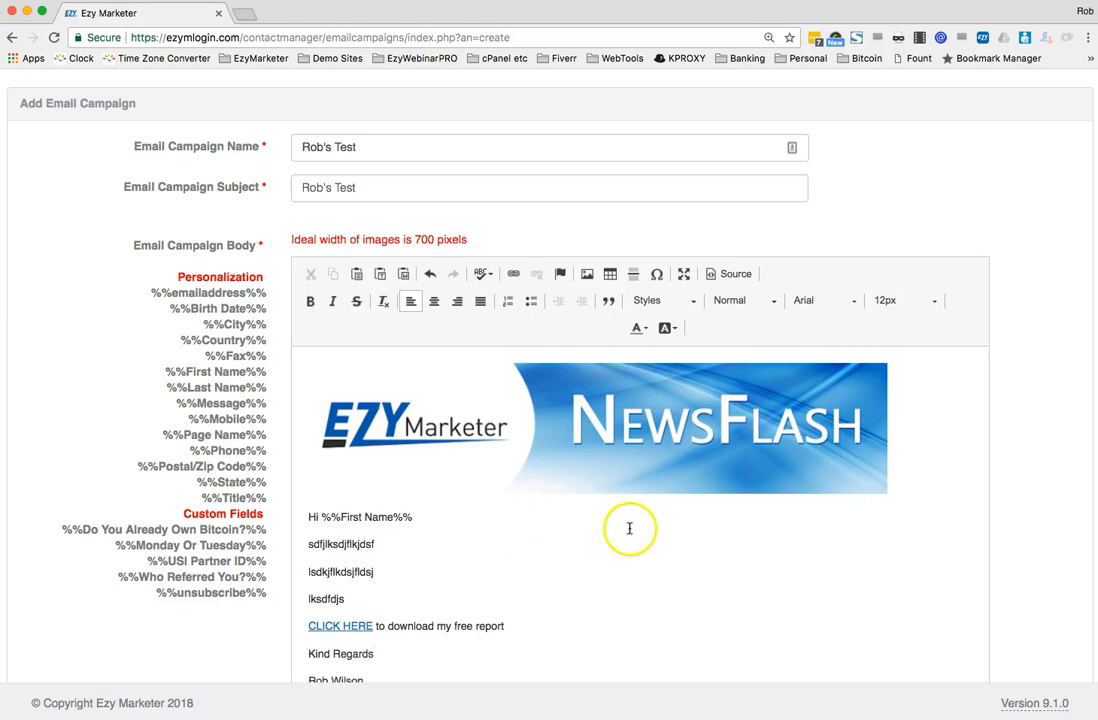
scroll(629, 528, down, 2)
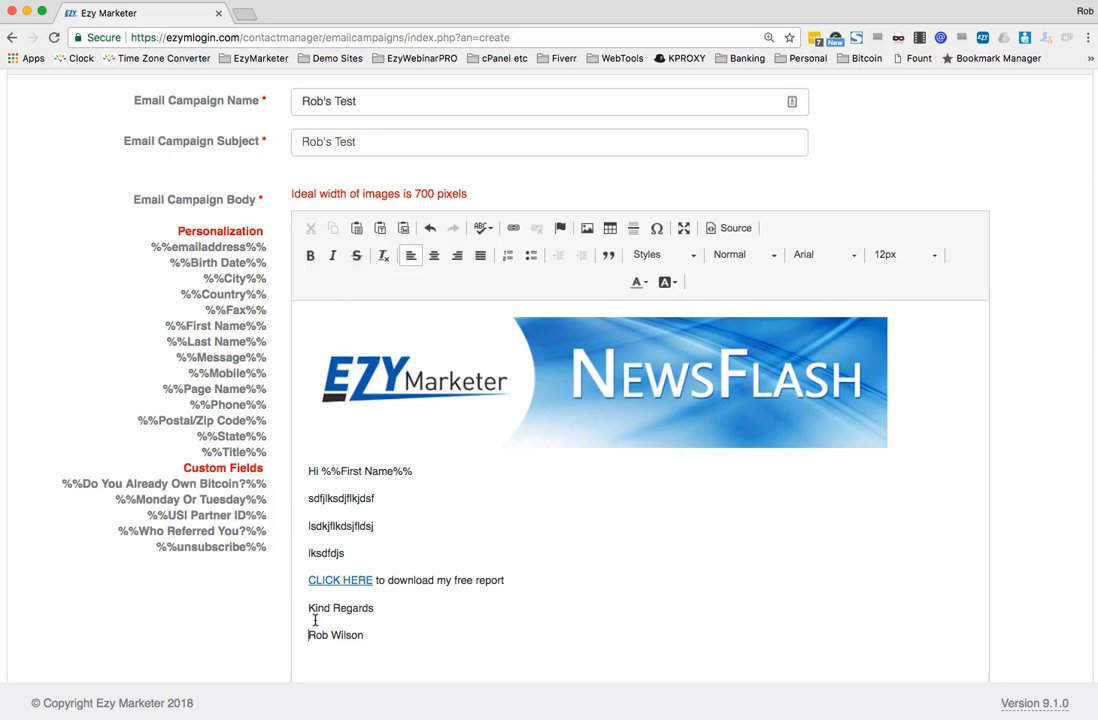
key(BackSpace)
key(shift+Return)
click(365, 651)
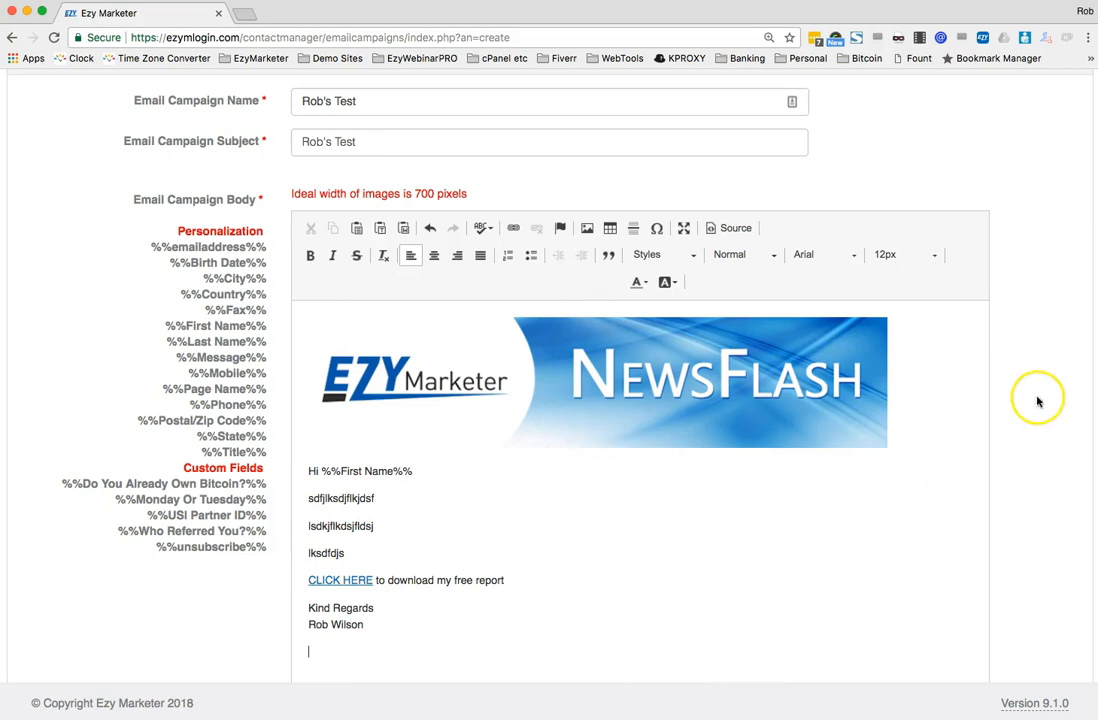
Look through the sender addresses offered for the campaign preview, leaving the preview sender unselected
scroll(1037, 400, down, 5)
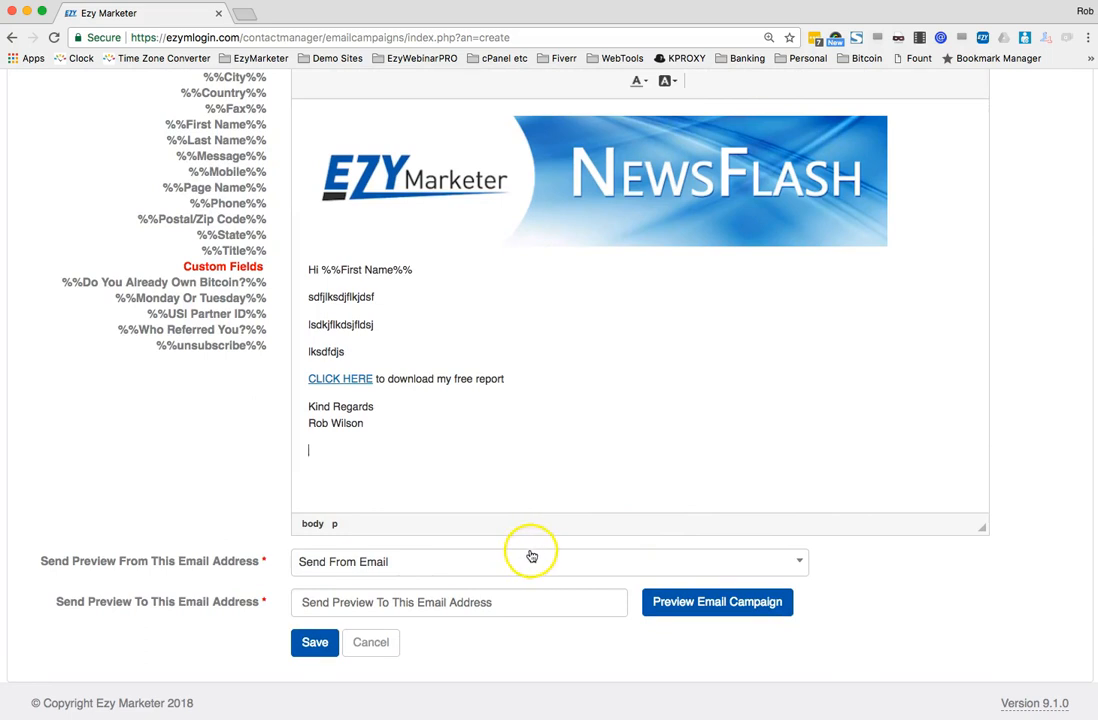
click(466, 565)
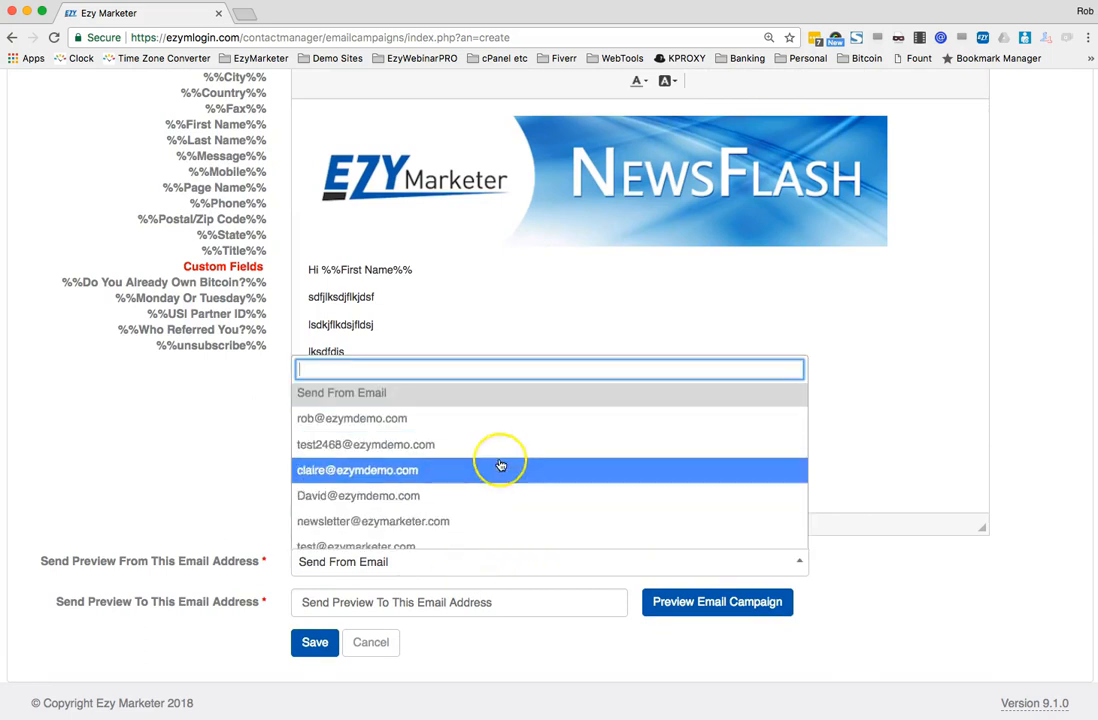
scroll(500, 463, down, 3)
scroll(500, 463, up, 6)
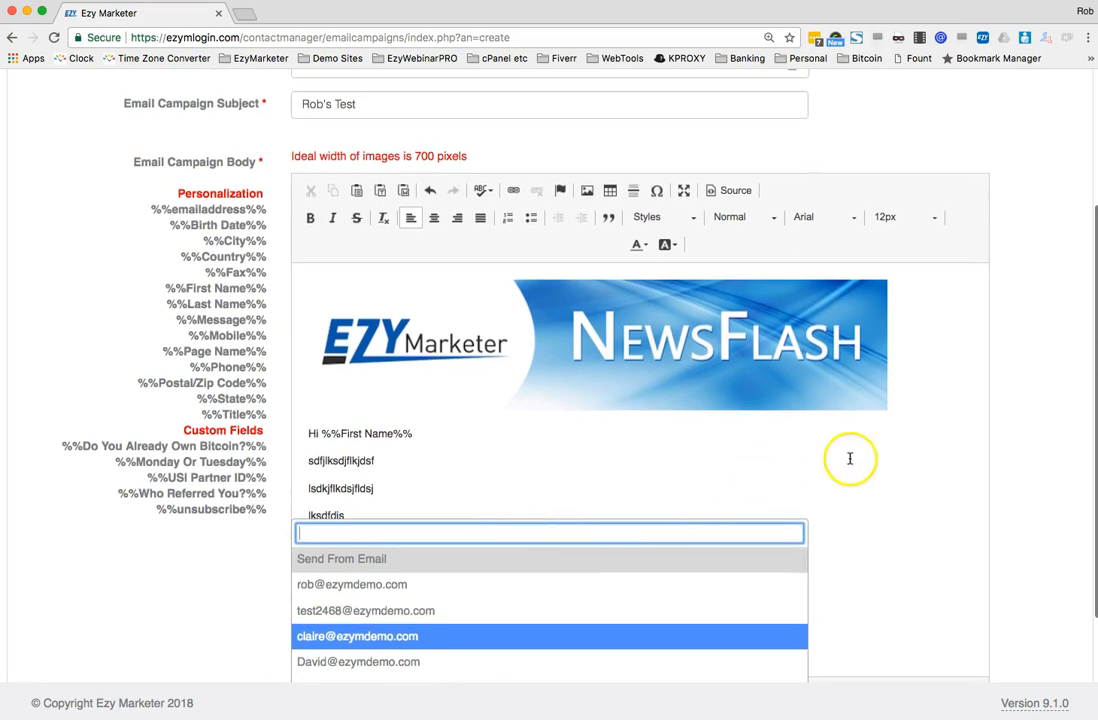
scroll(1040, 458, down, 3)
click(939, 572)
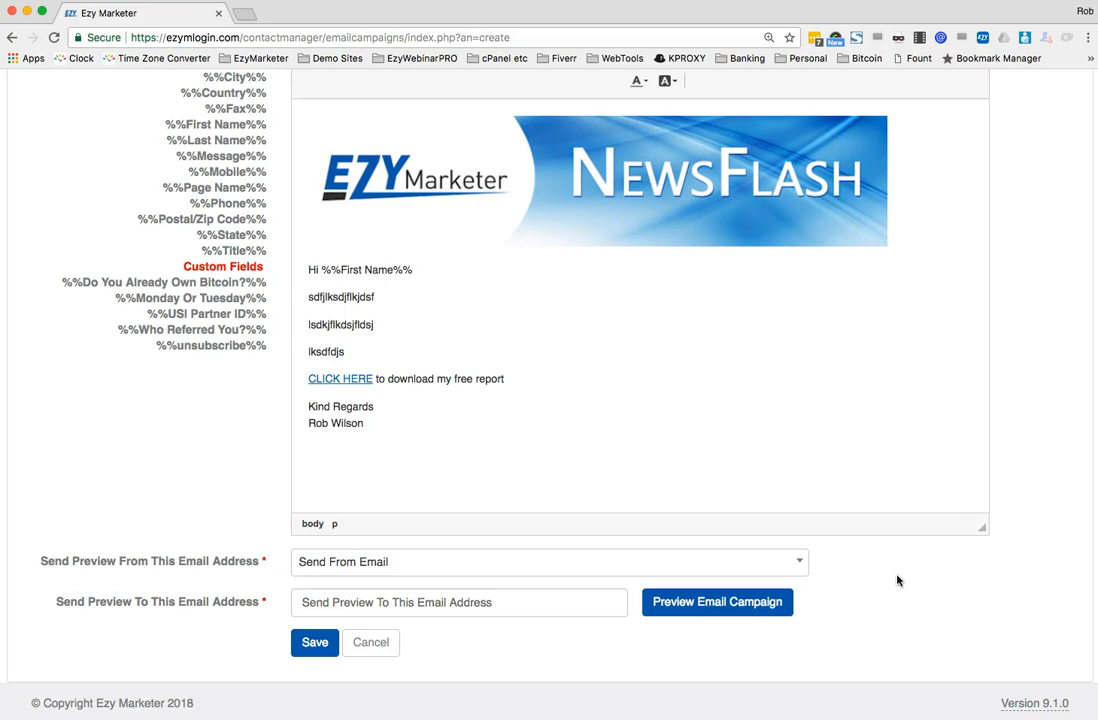
Save the new email campaign without sending a preview
click(444, 603)
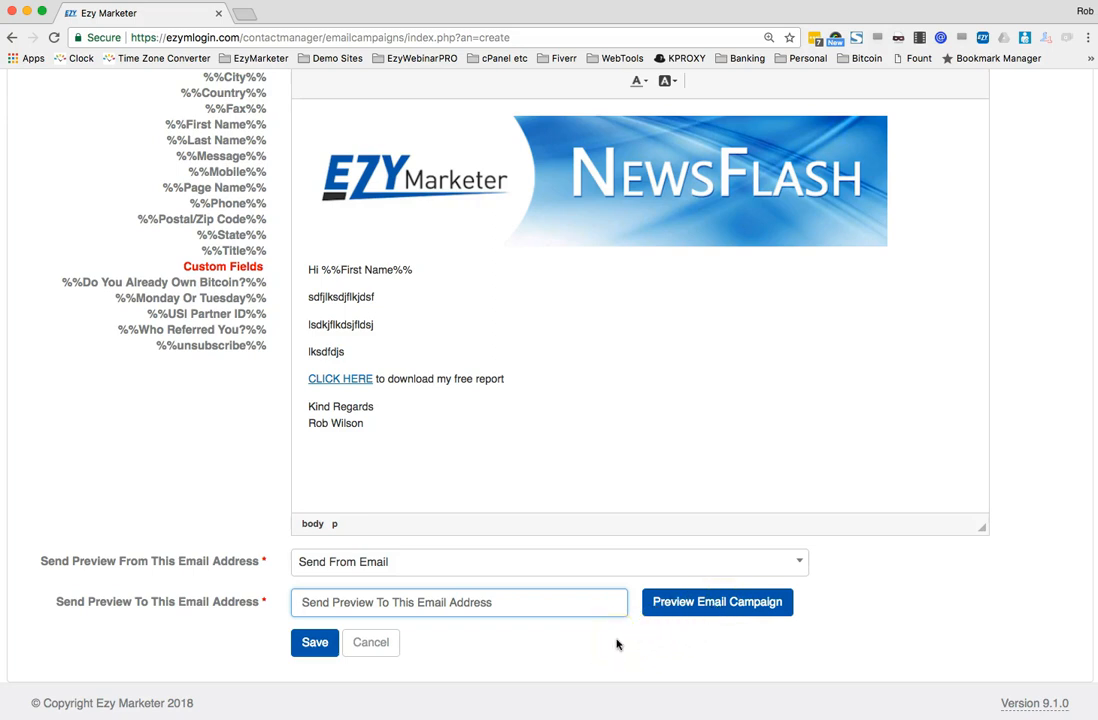
click(315, 643)
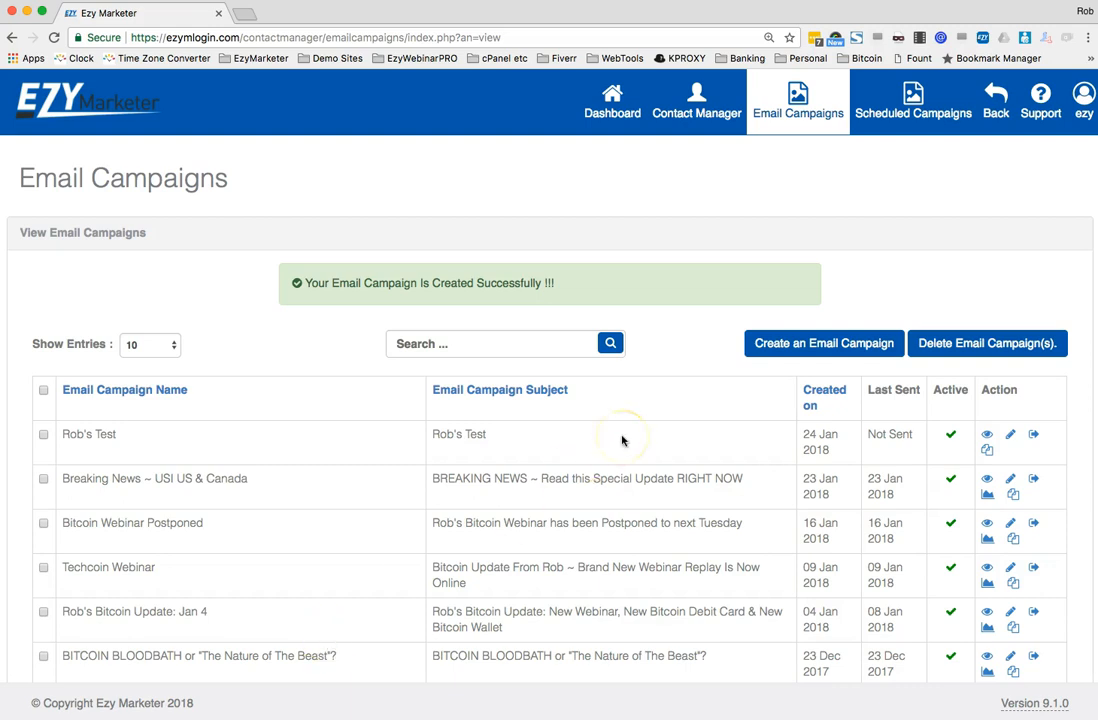
scroll(622, 438, down, 2)
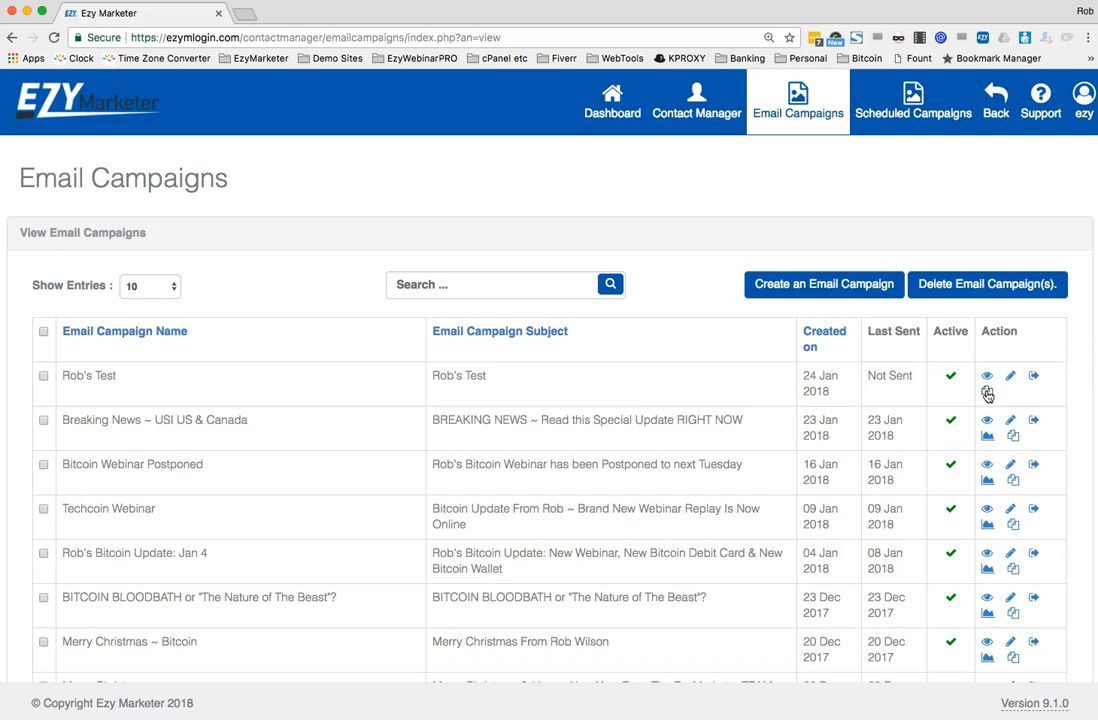
Start sending the new test campaign and choose the 1 Dollar Of Bitcoin contact list as recipient
click(1035, 376)
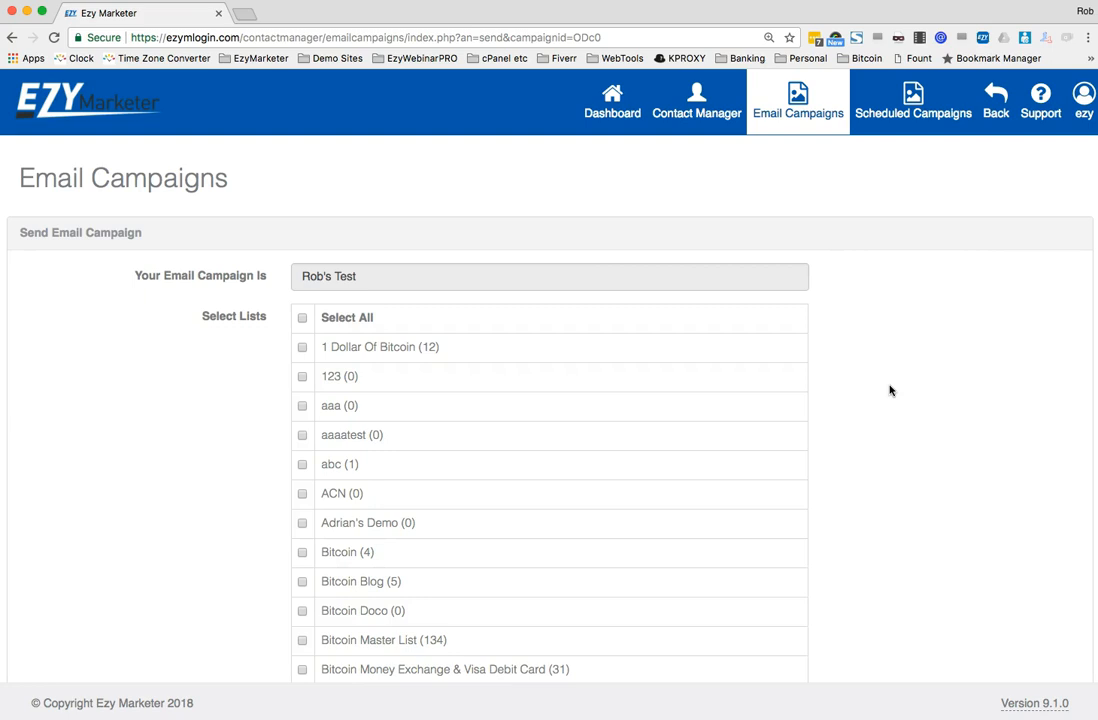
click(302, 347)
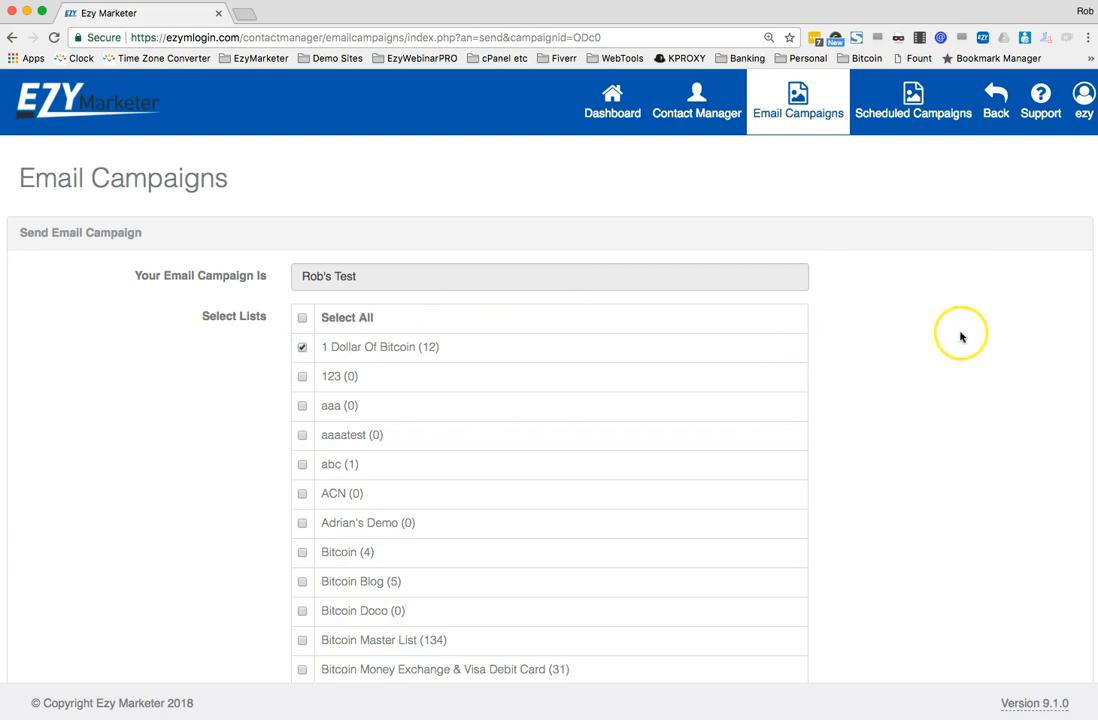
scroll(960, 345, down, 20)
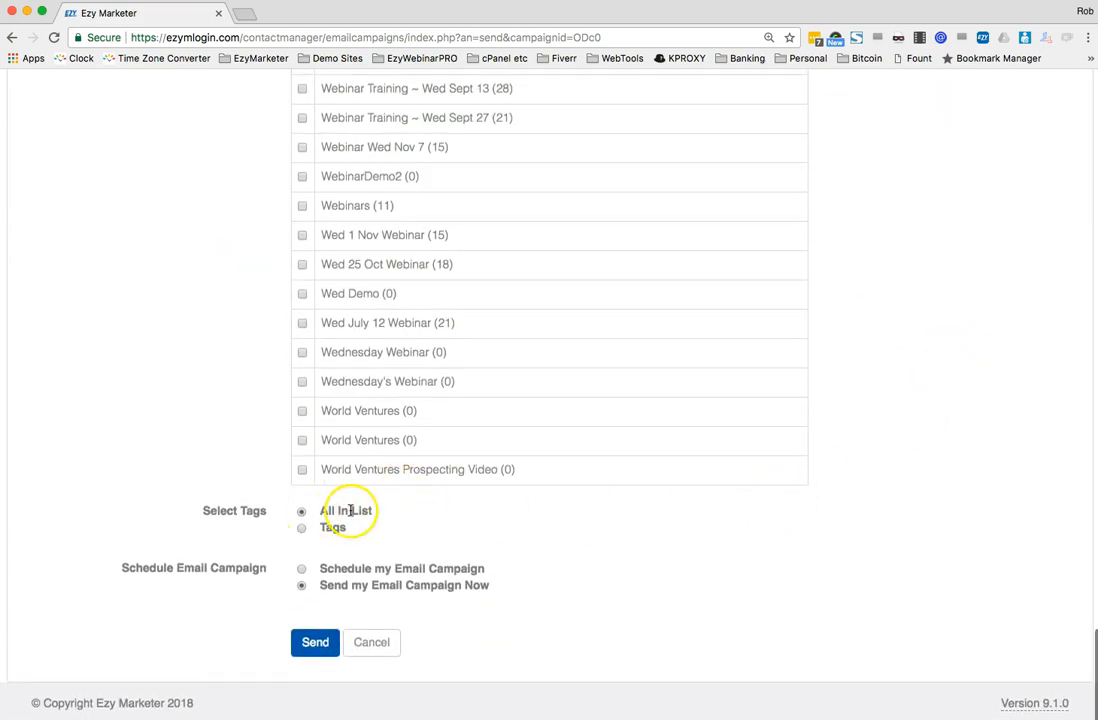
Try the Tags filter and the scheduling option for the send, and return to the campaign list without sending
click(301, 528)
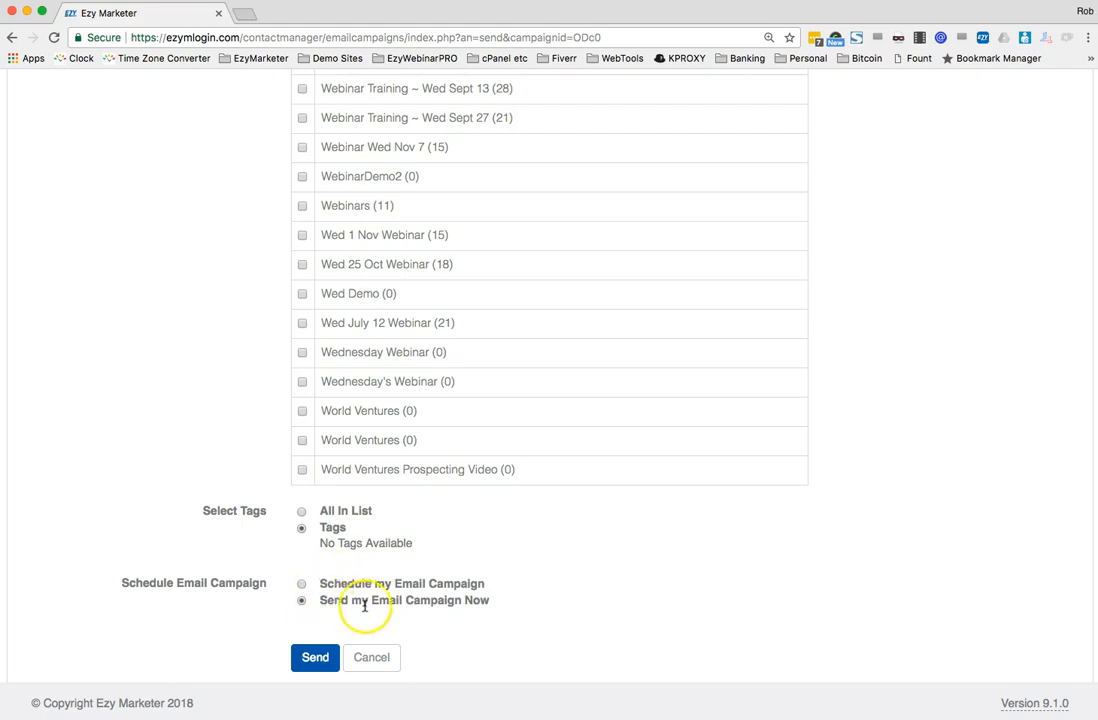
click(301, 584)
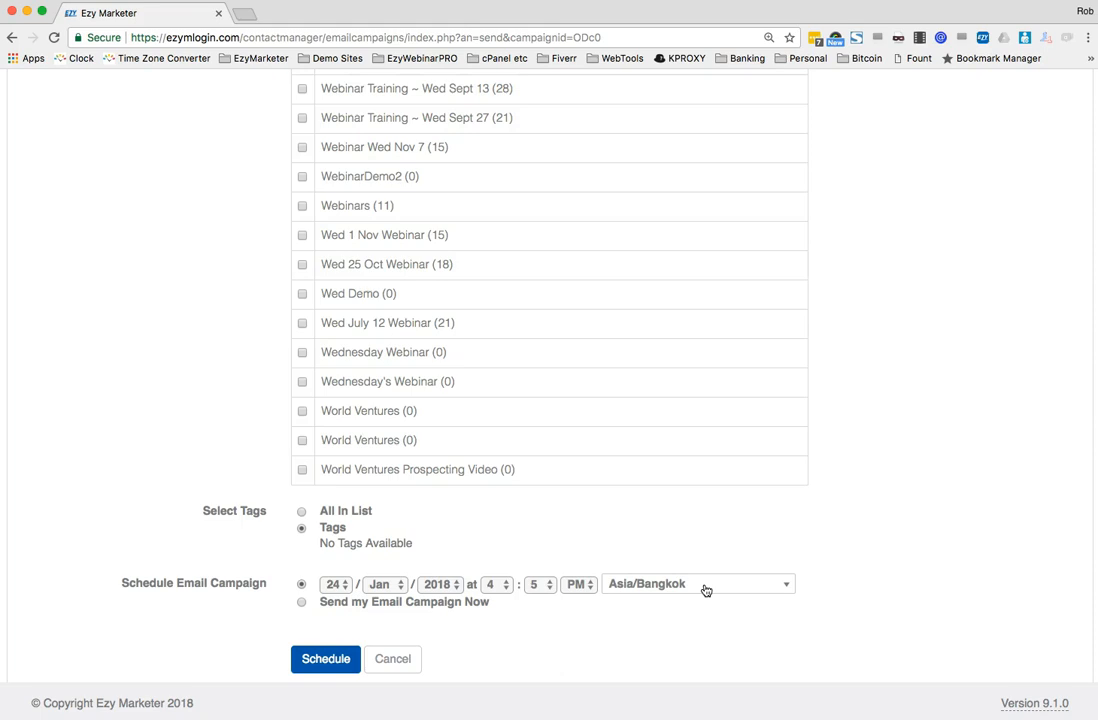
click(301, 601)
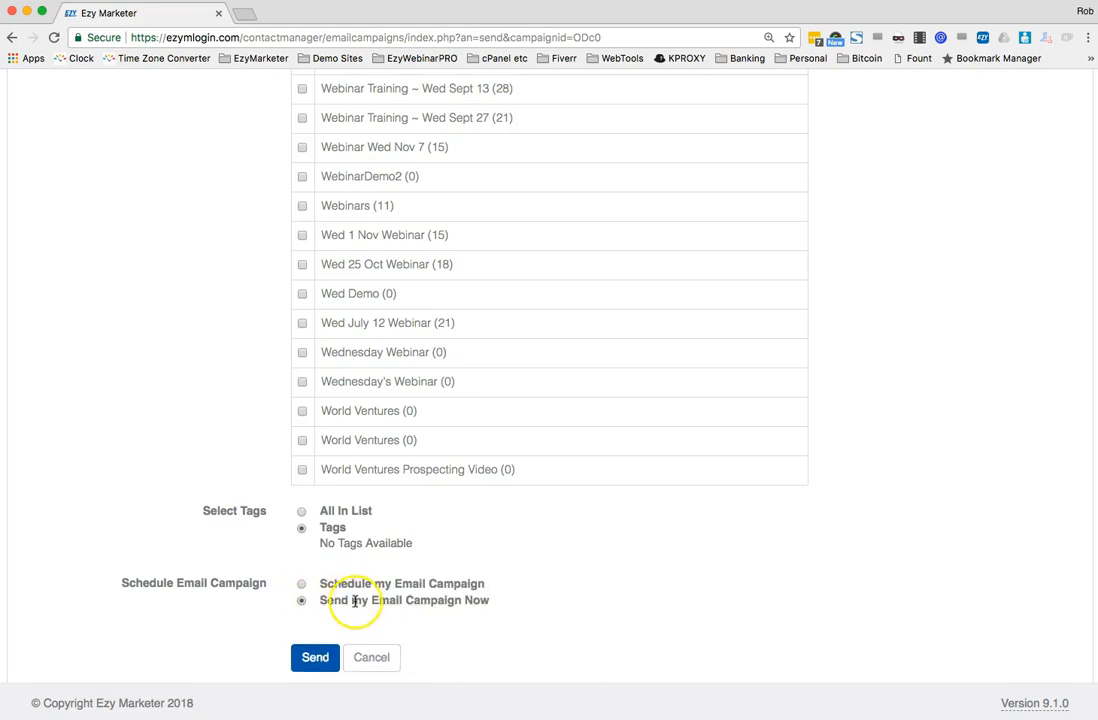
click(316, 659)
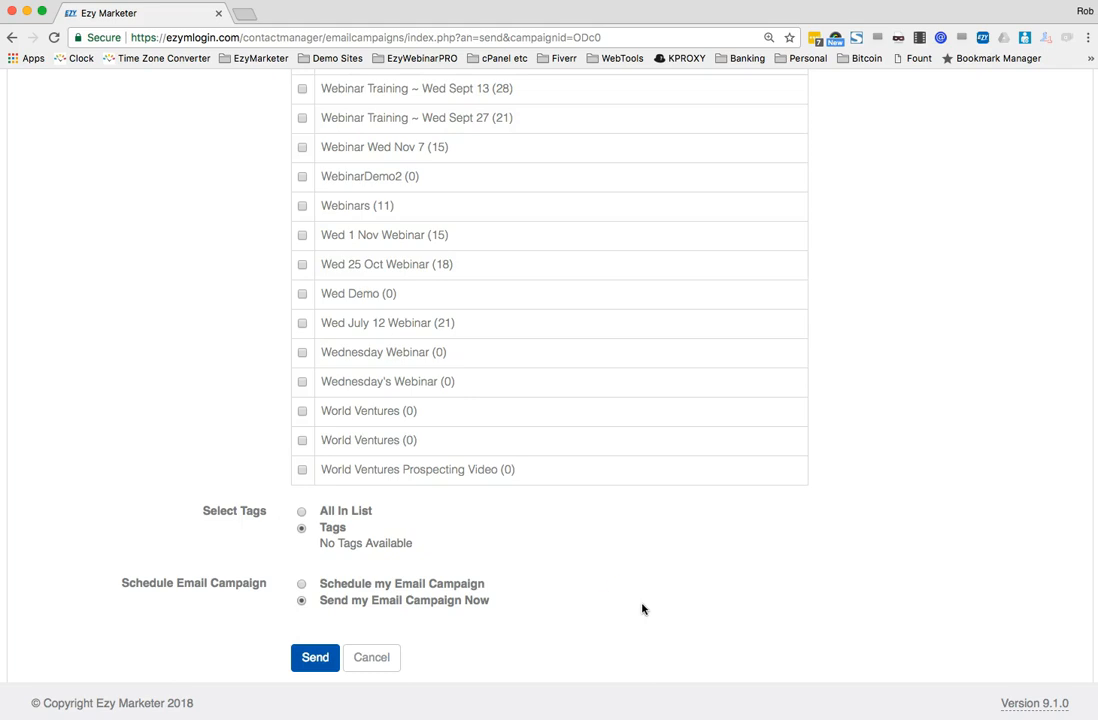
click(12, 37)
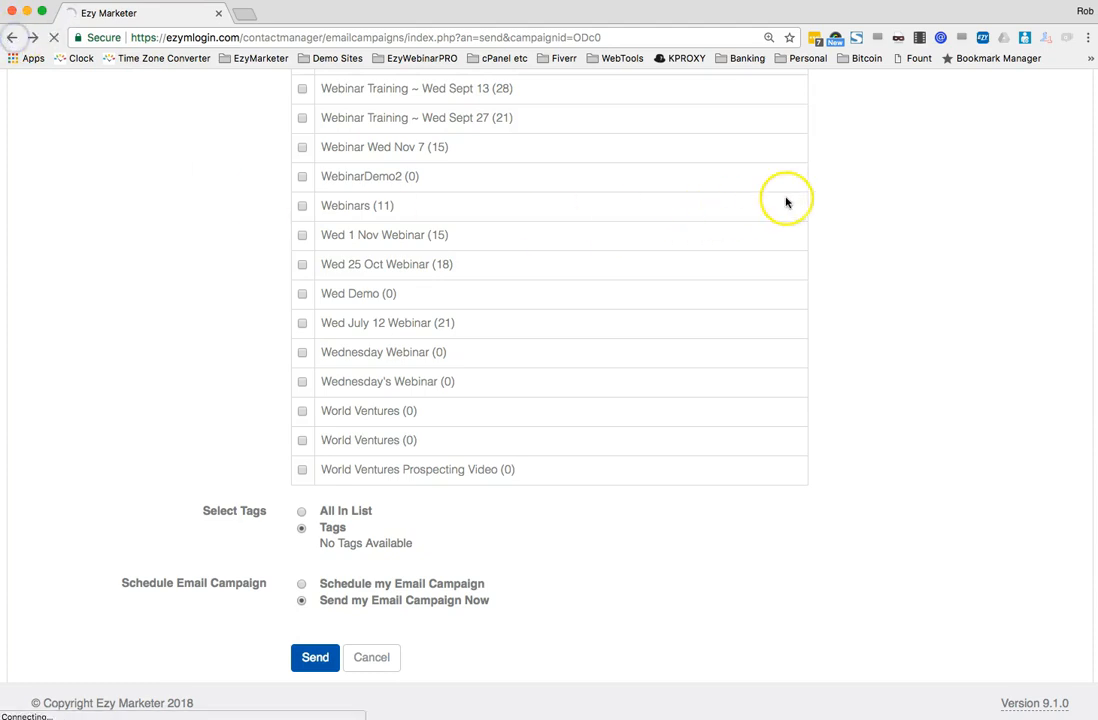
click(697, 107)
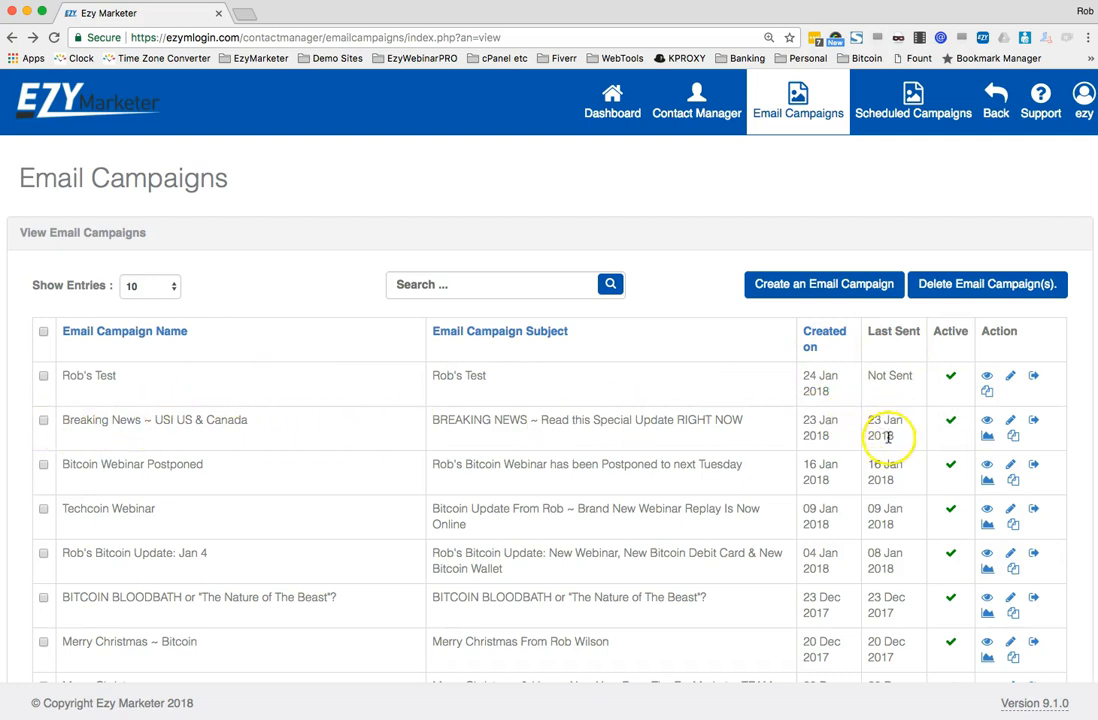
Open the statistics for the "Breaking News ~ USI US & Canada" campaign and examine the delivery and open figures
click(987, 438)
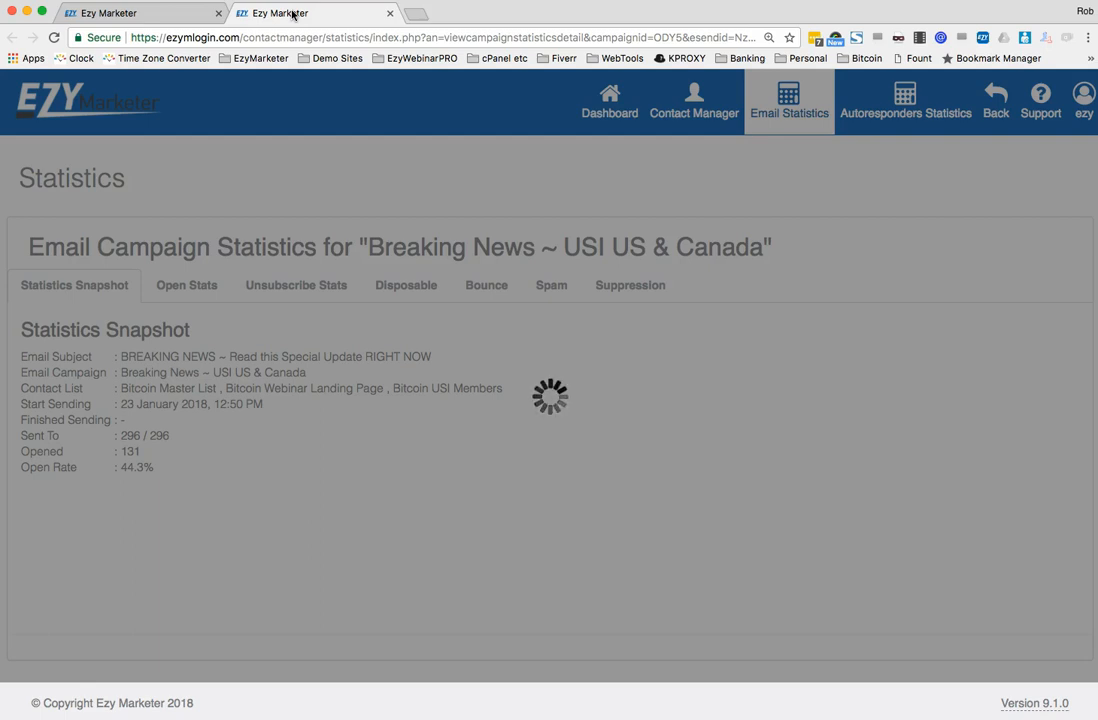
click(162, 13)
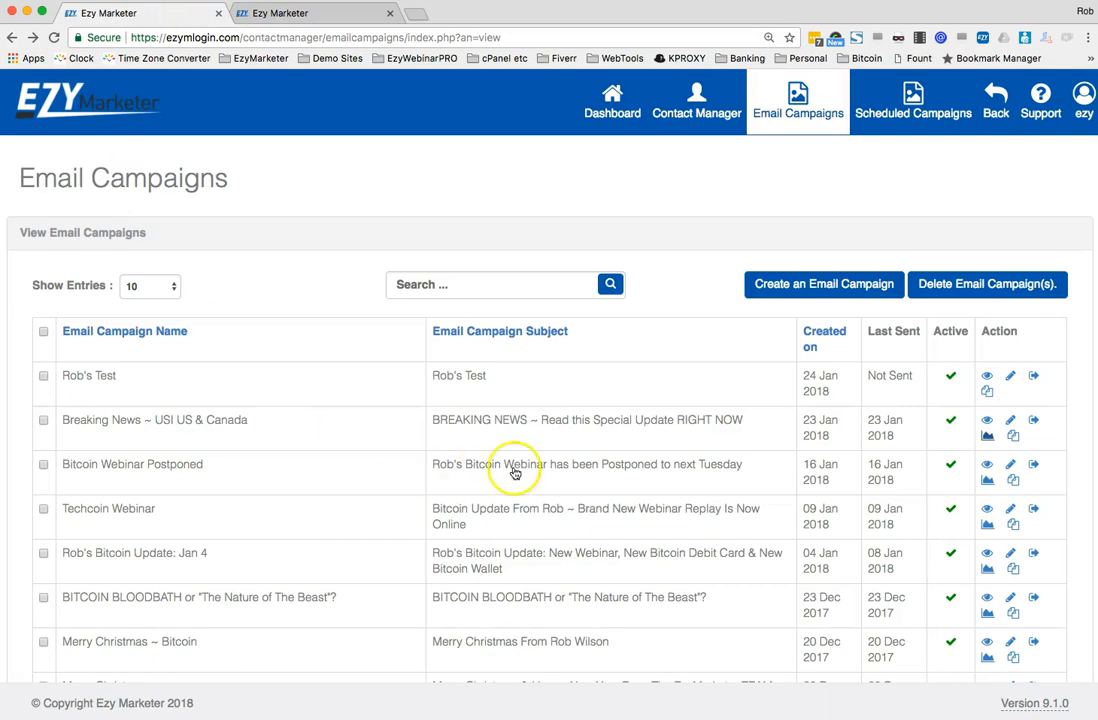
click(292, 14)
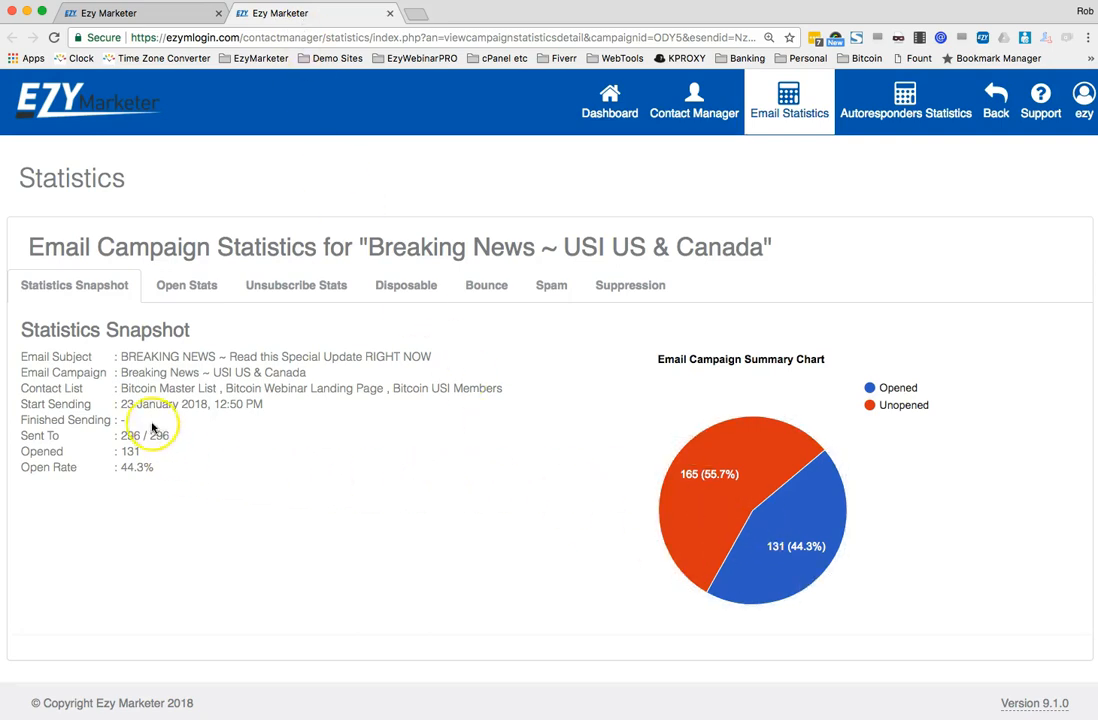
drag(119, 435, 181, 436)
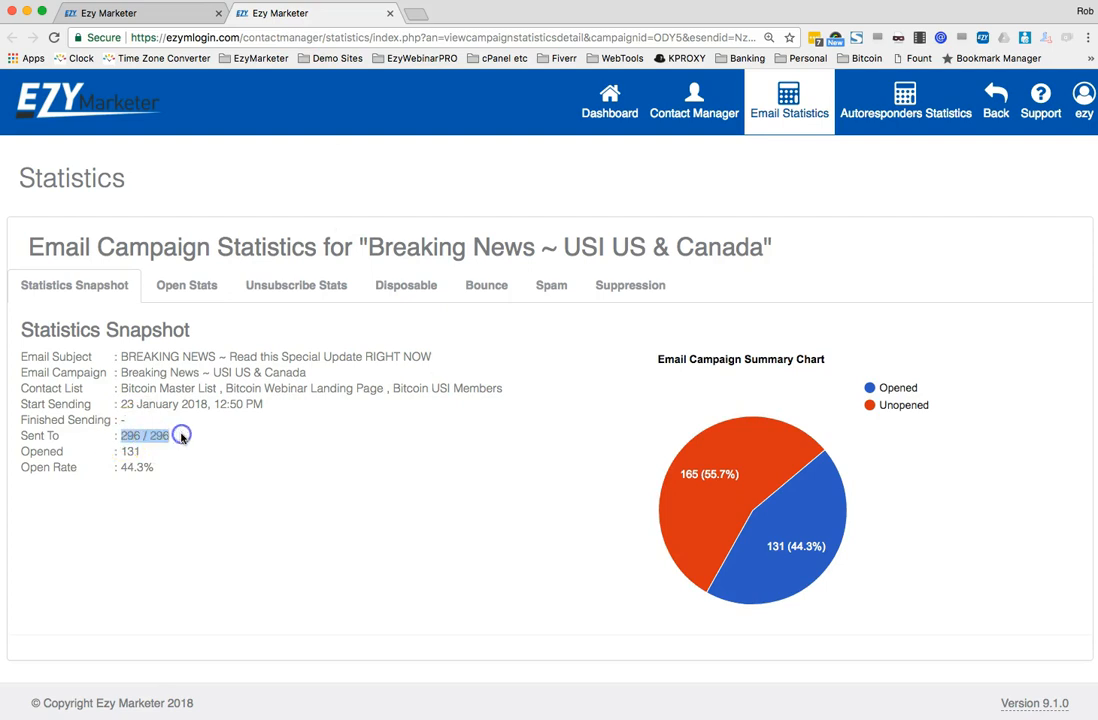
click(179, 438)
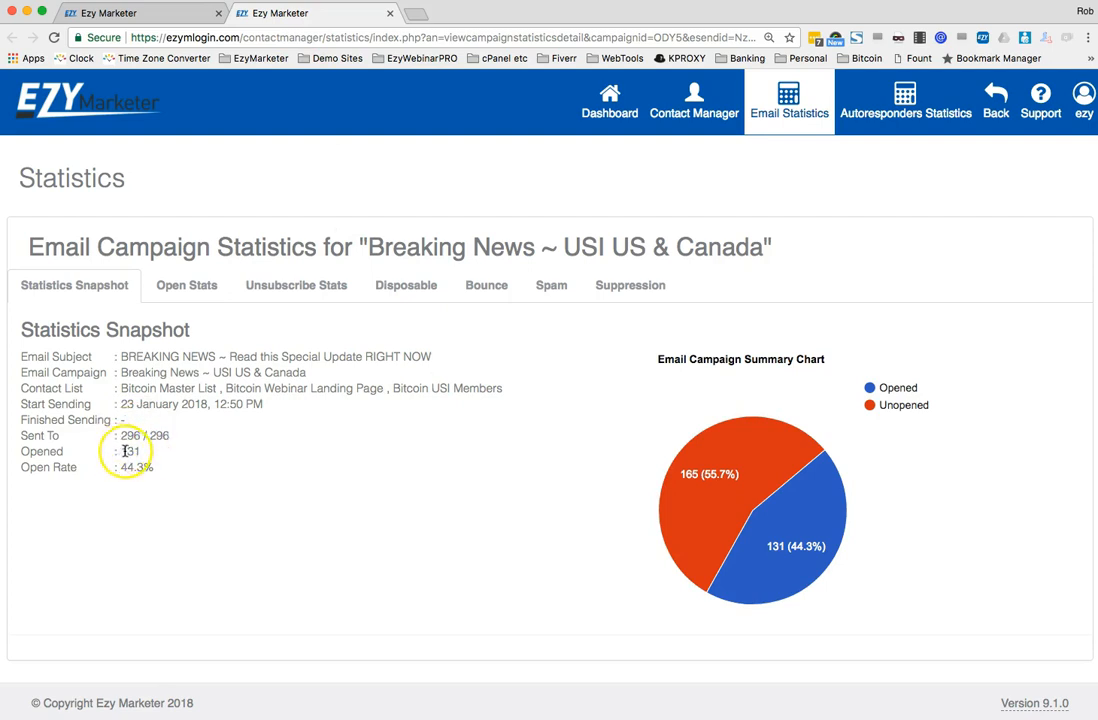